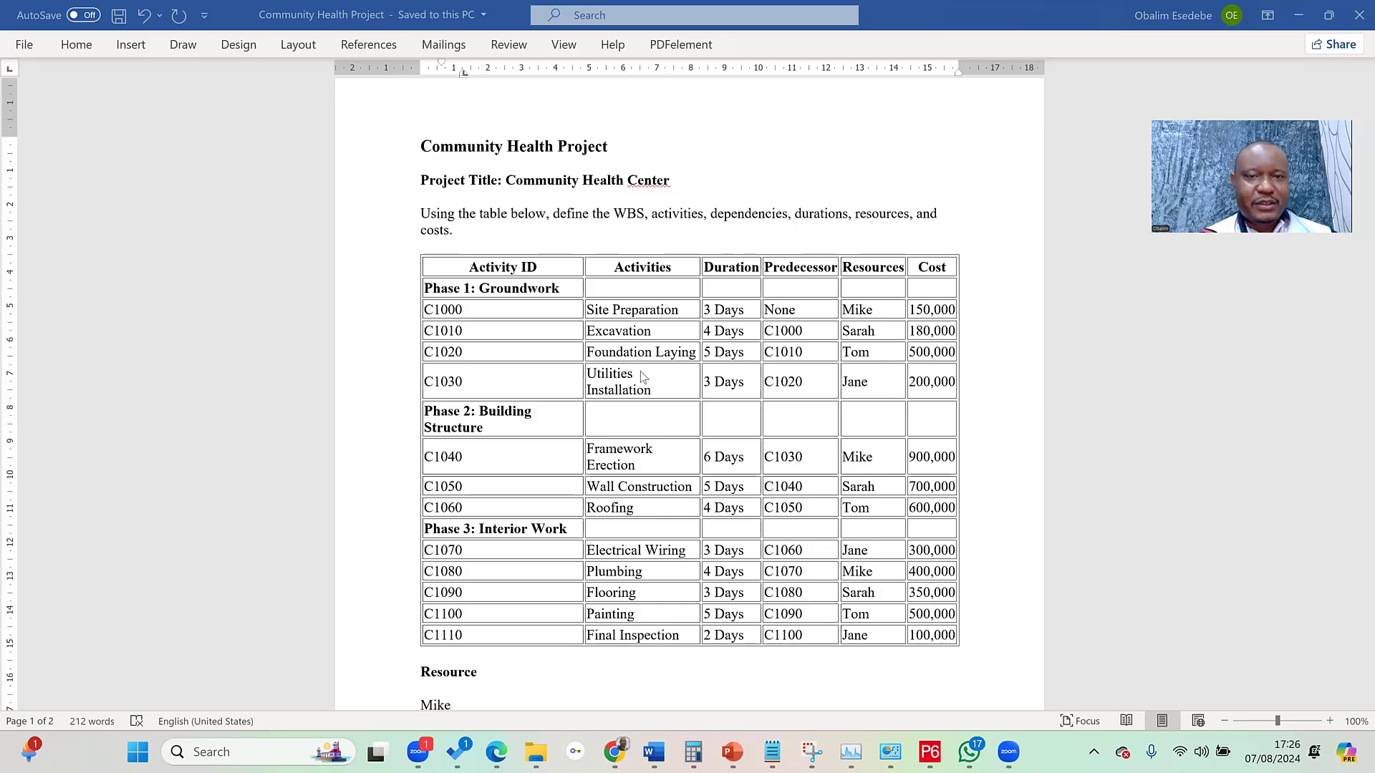
Bring P6 to the front, start a project with File > New, then cancel that wizard
scroll(673, 387, "down", 8)
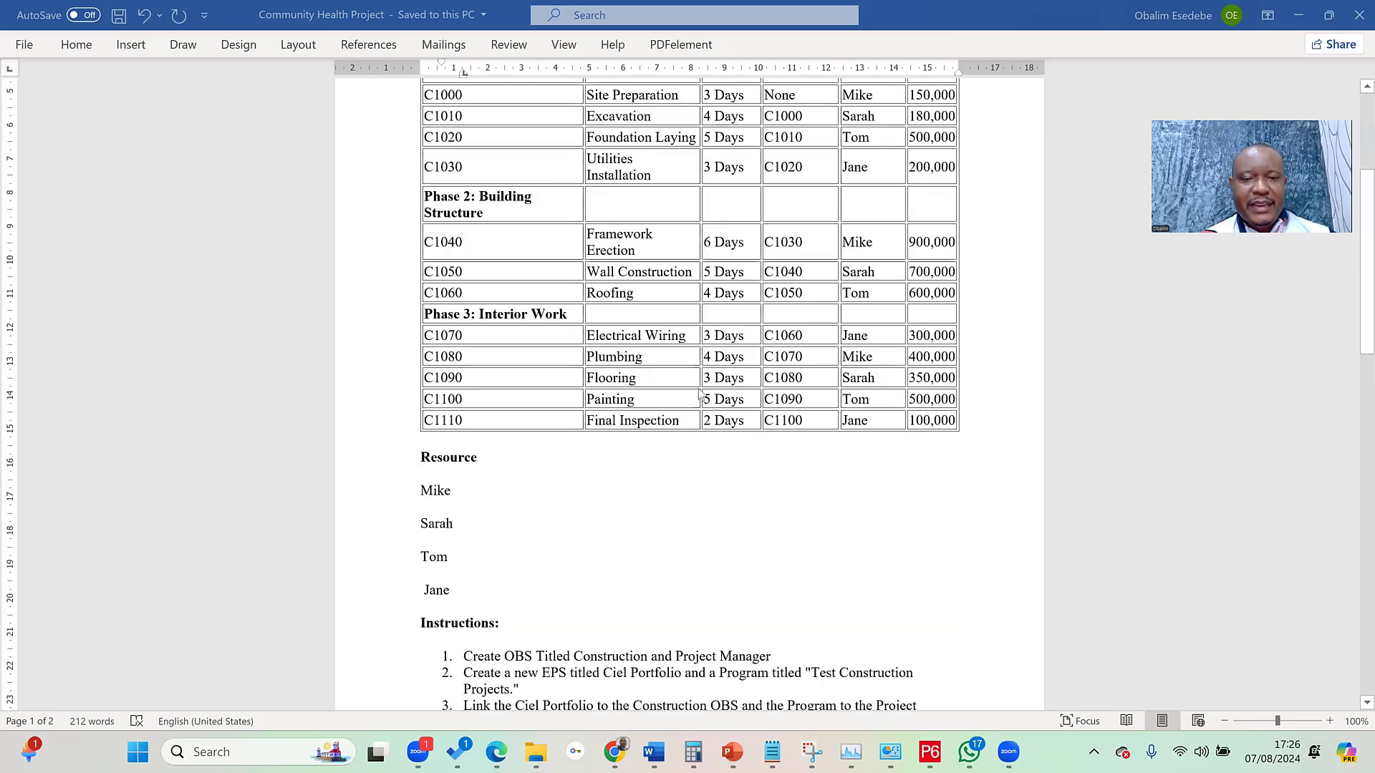
scroll(700, 395, "down", 3)
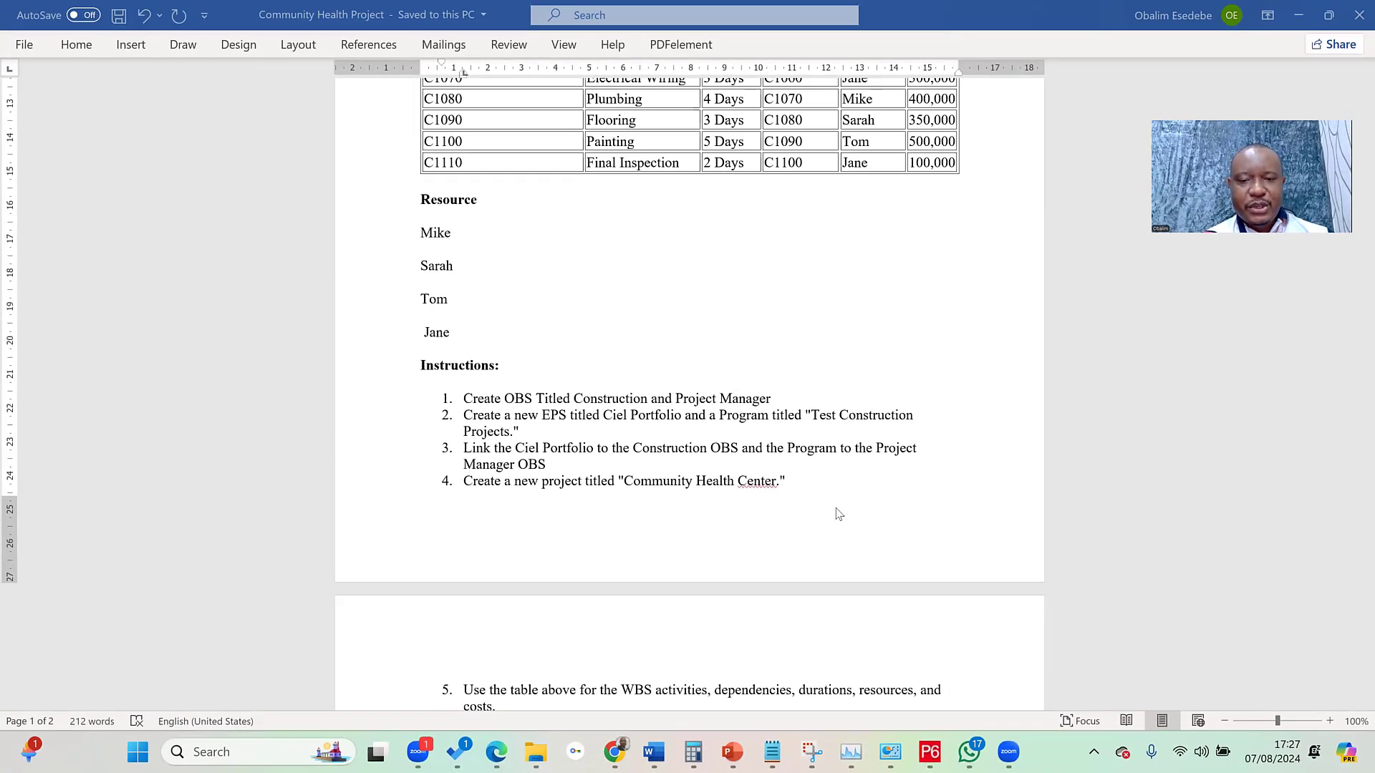
left_click(929, 754)
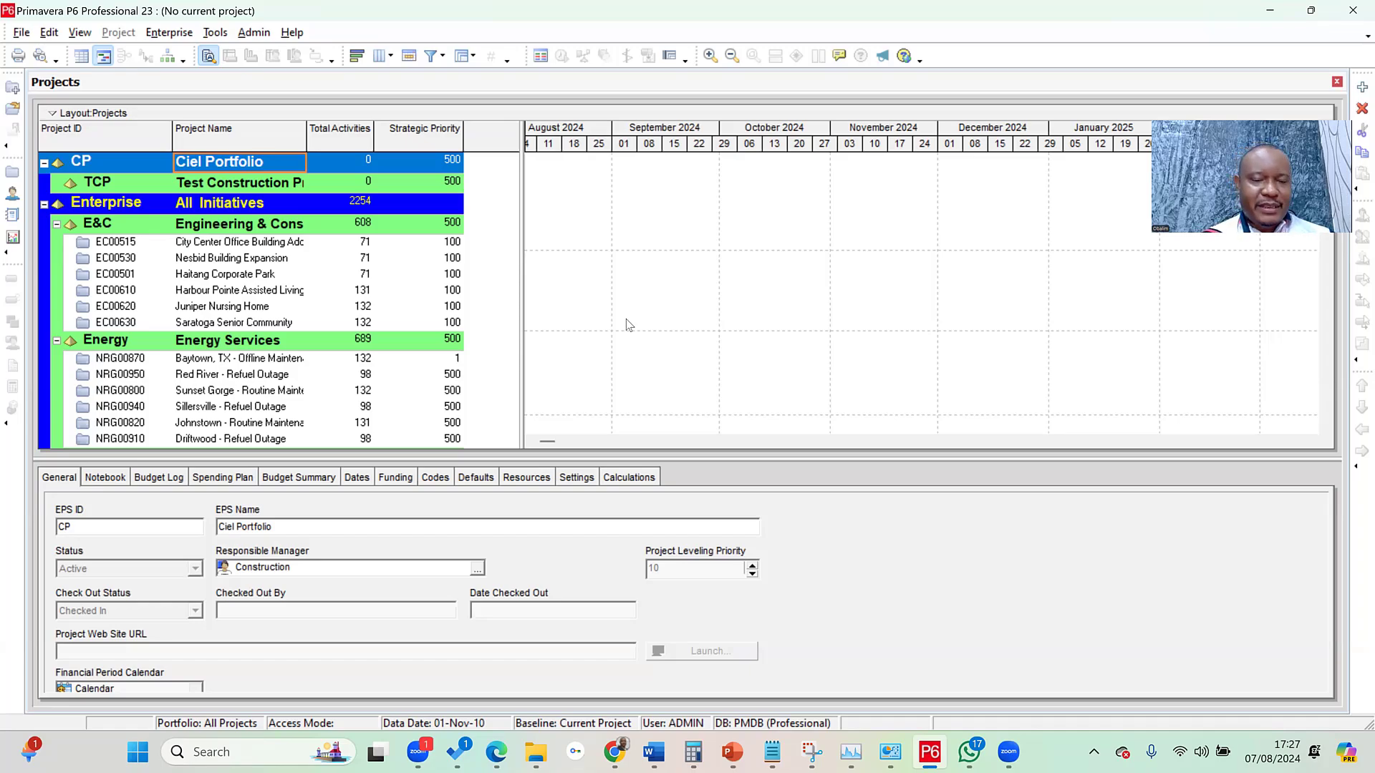
left_click(21, 33)
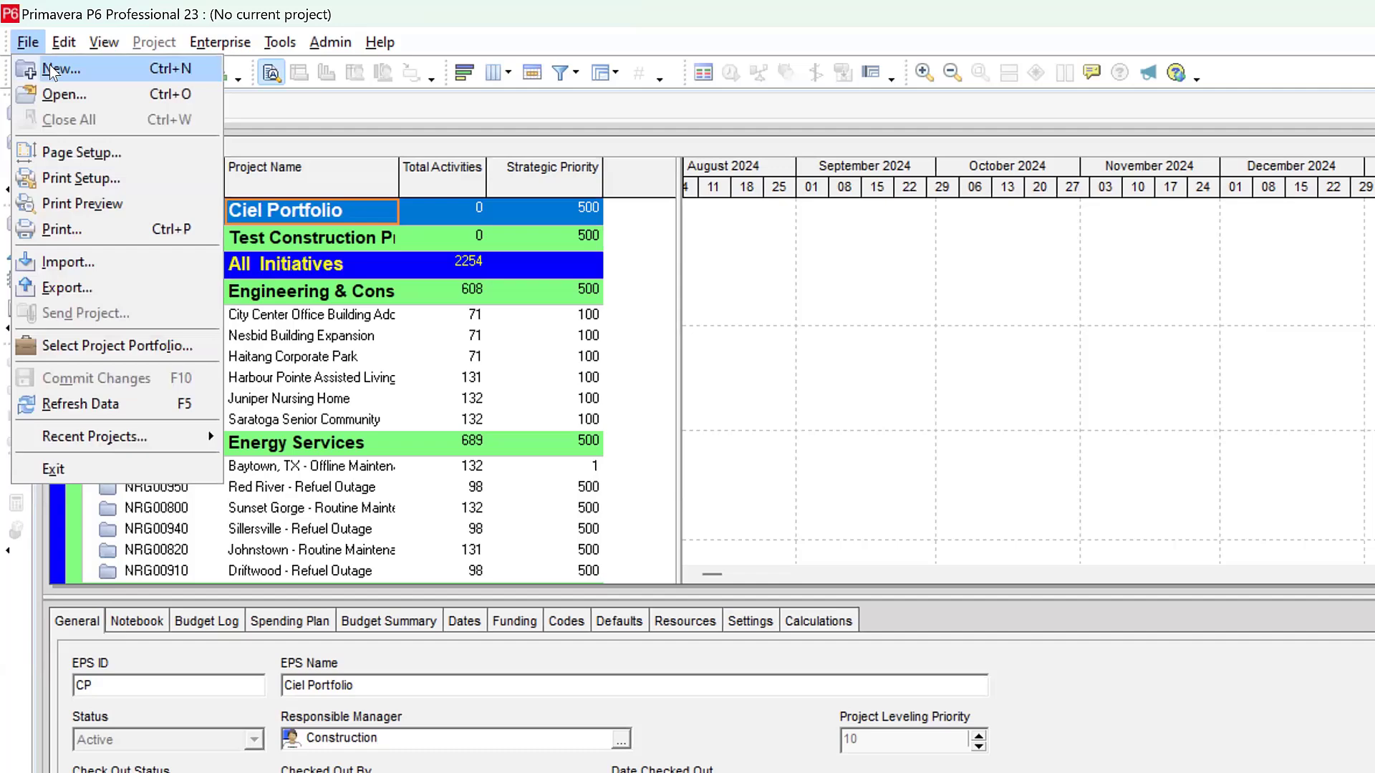
left_click(49, 67)
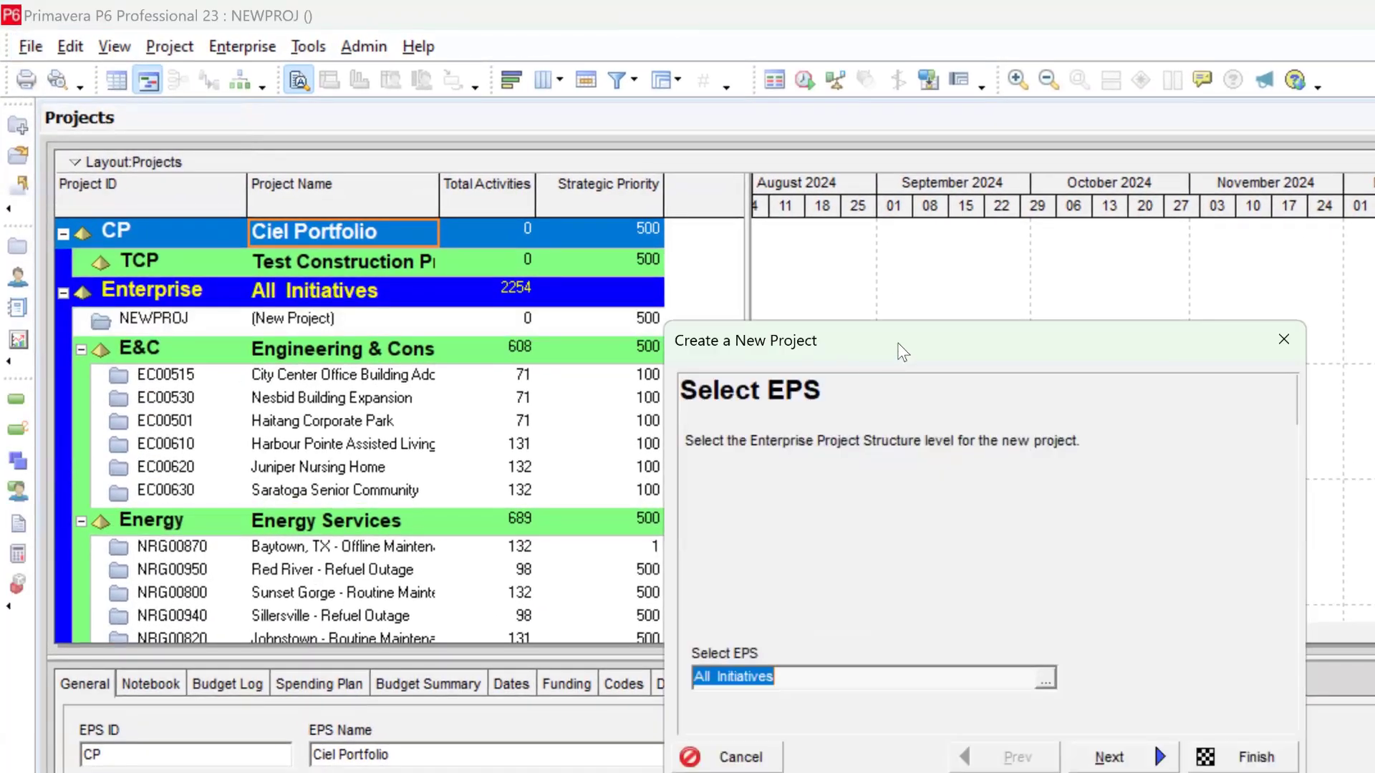
left_click_drag(896, 342, 871, 267)
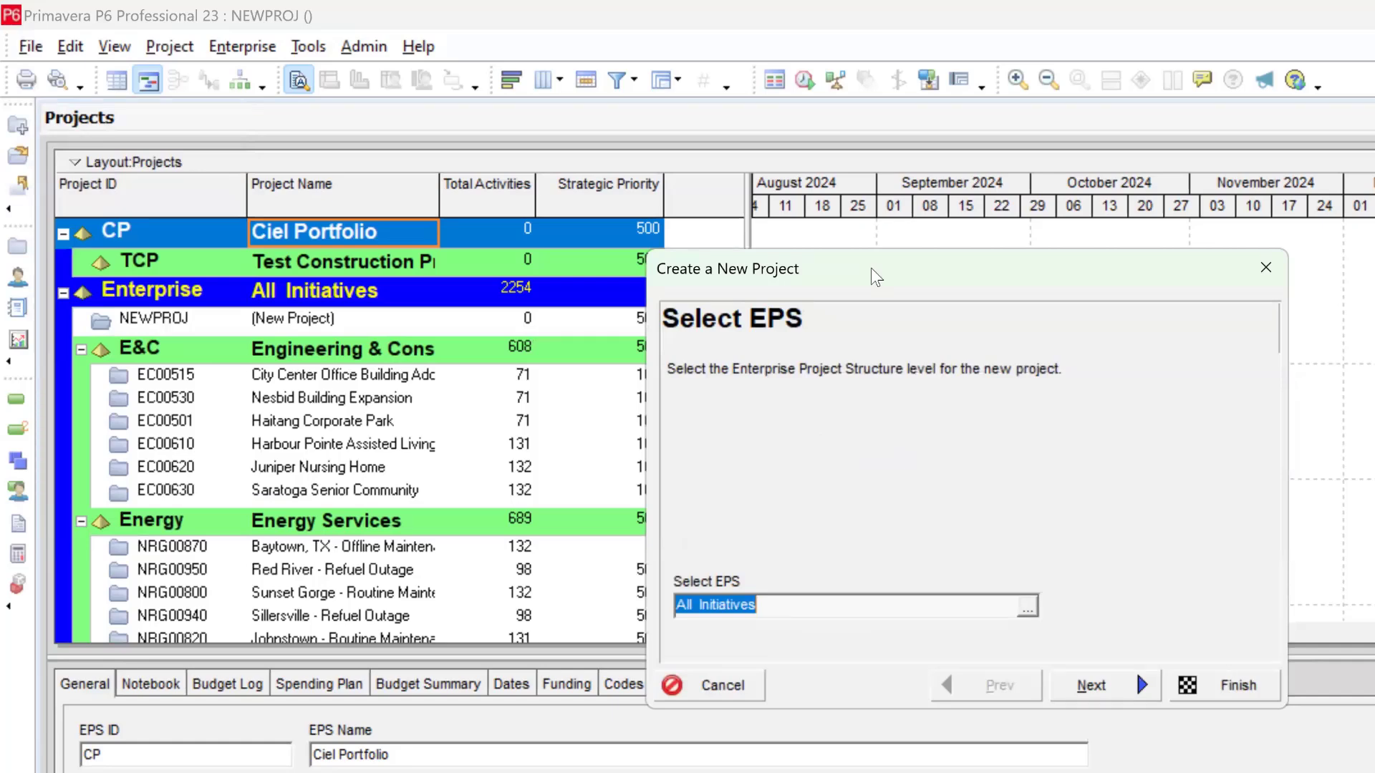
left_click(1265, 268)
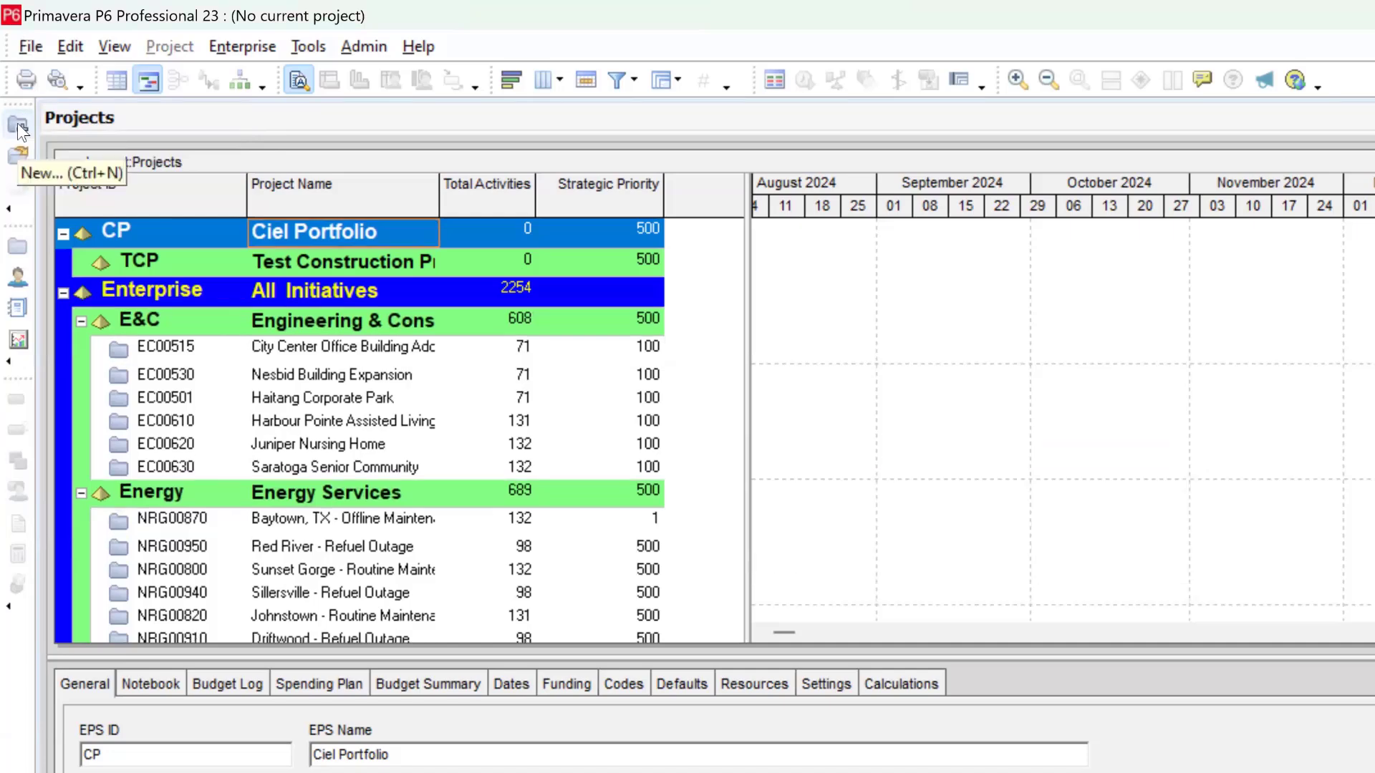
After one more cancelled attempt, open the Create a New Project wizard under Ciel Portfolio
left_click(18, 129)
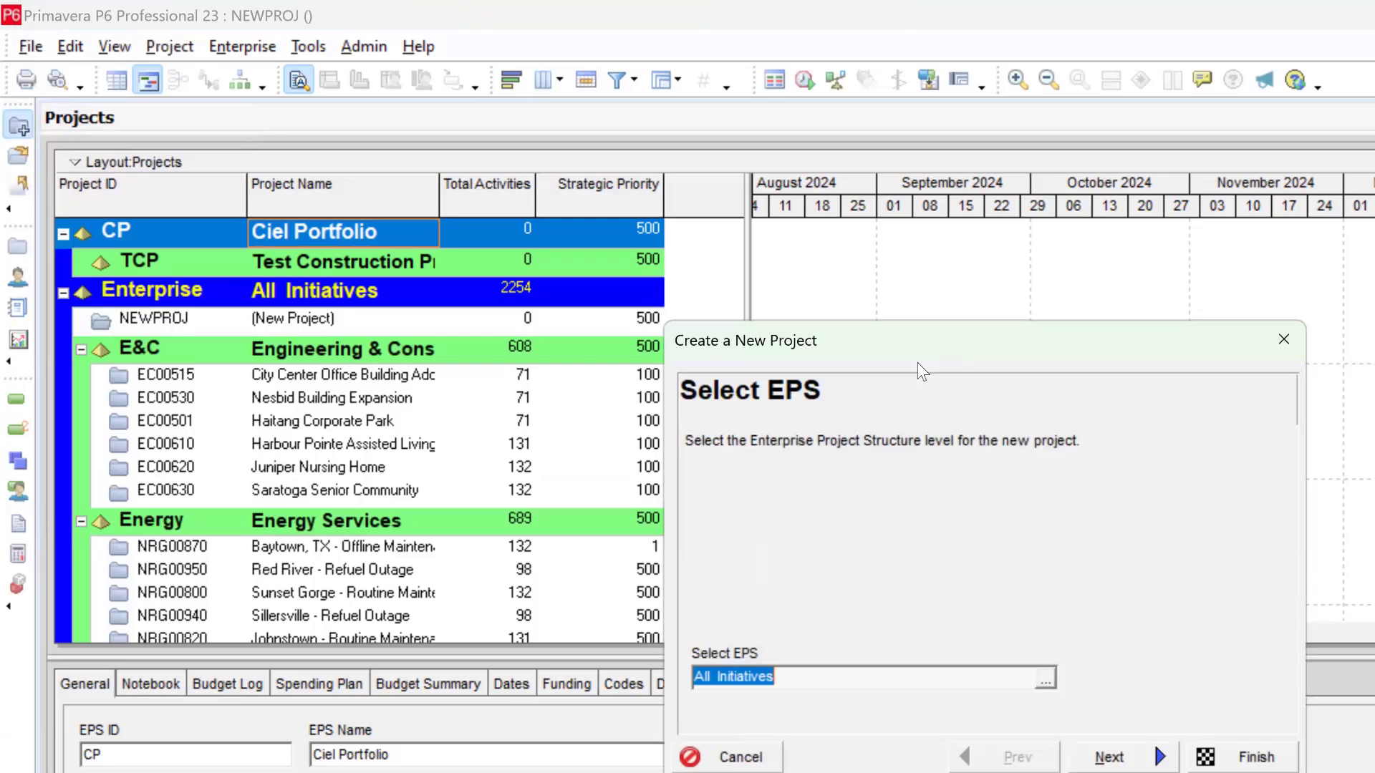
left_click(1279, 336)
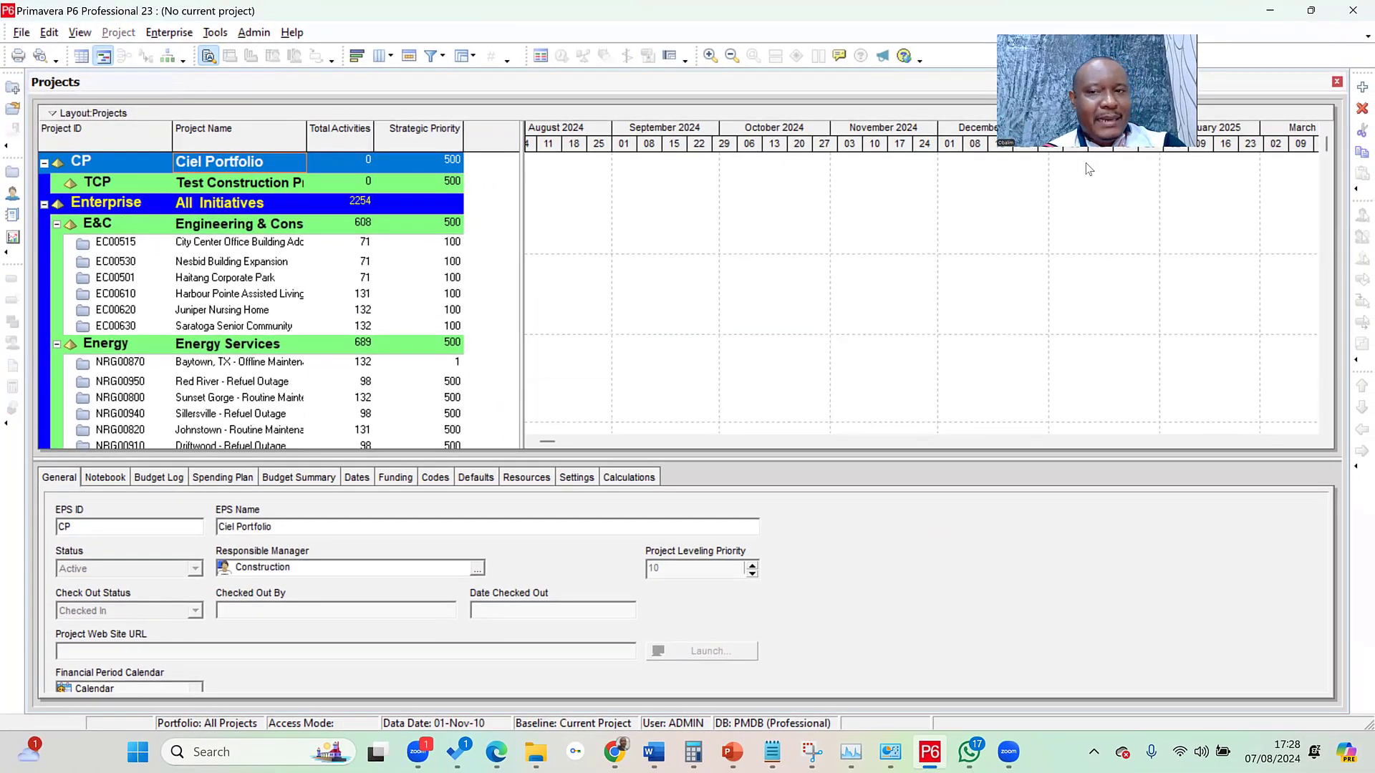
left_click(1359, 87)
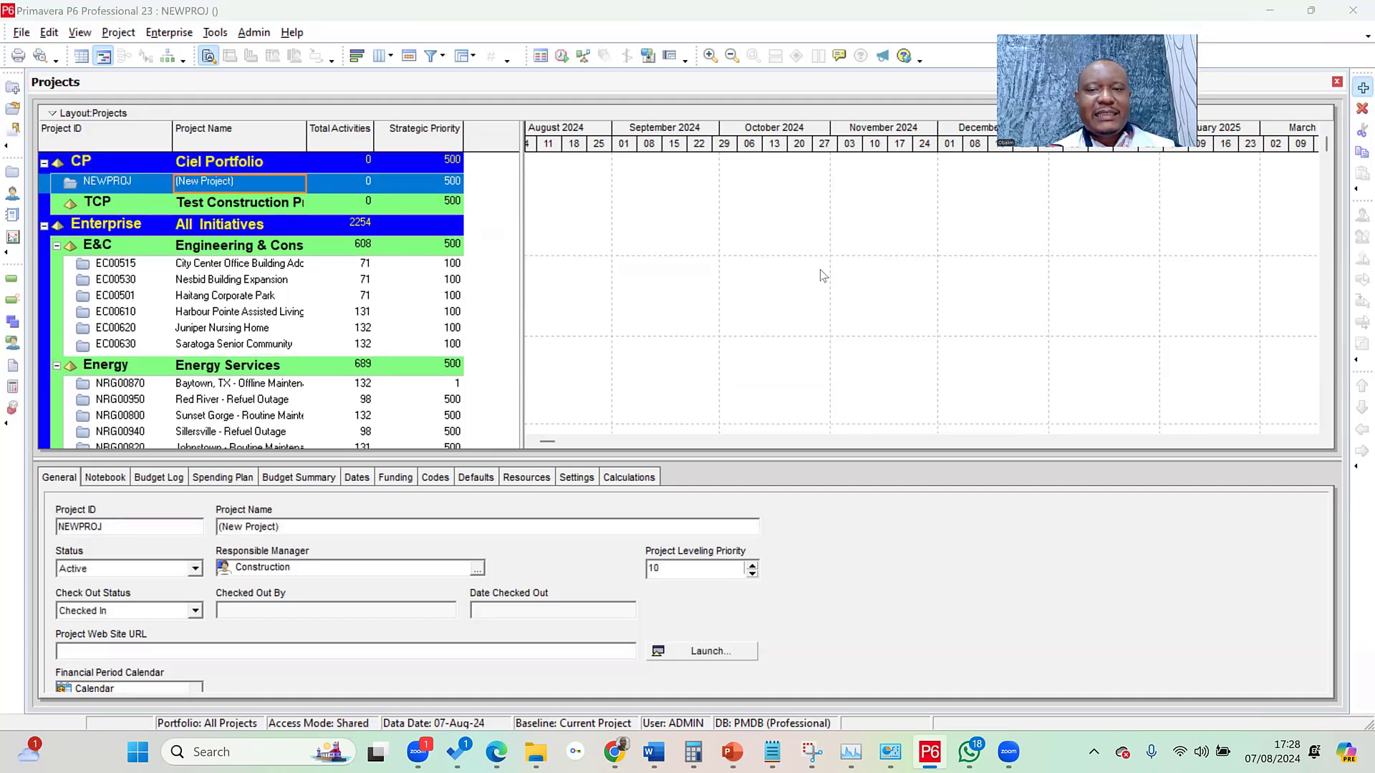
left_click(1359, 88)
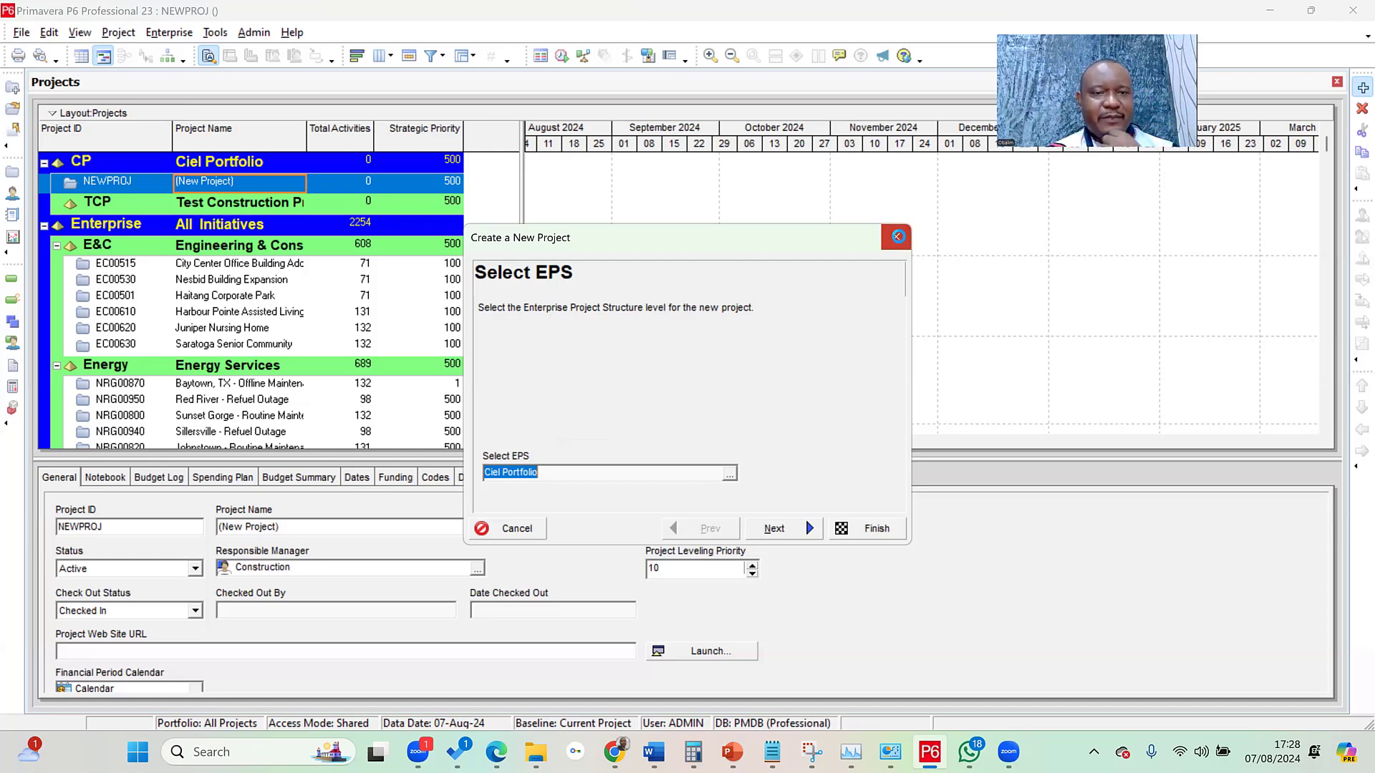
Cancel the wizard, plus trial new projects under Test Construction Projects and All Initiatives
left_click(898, 236)
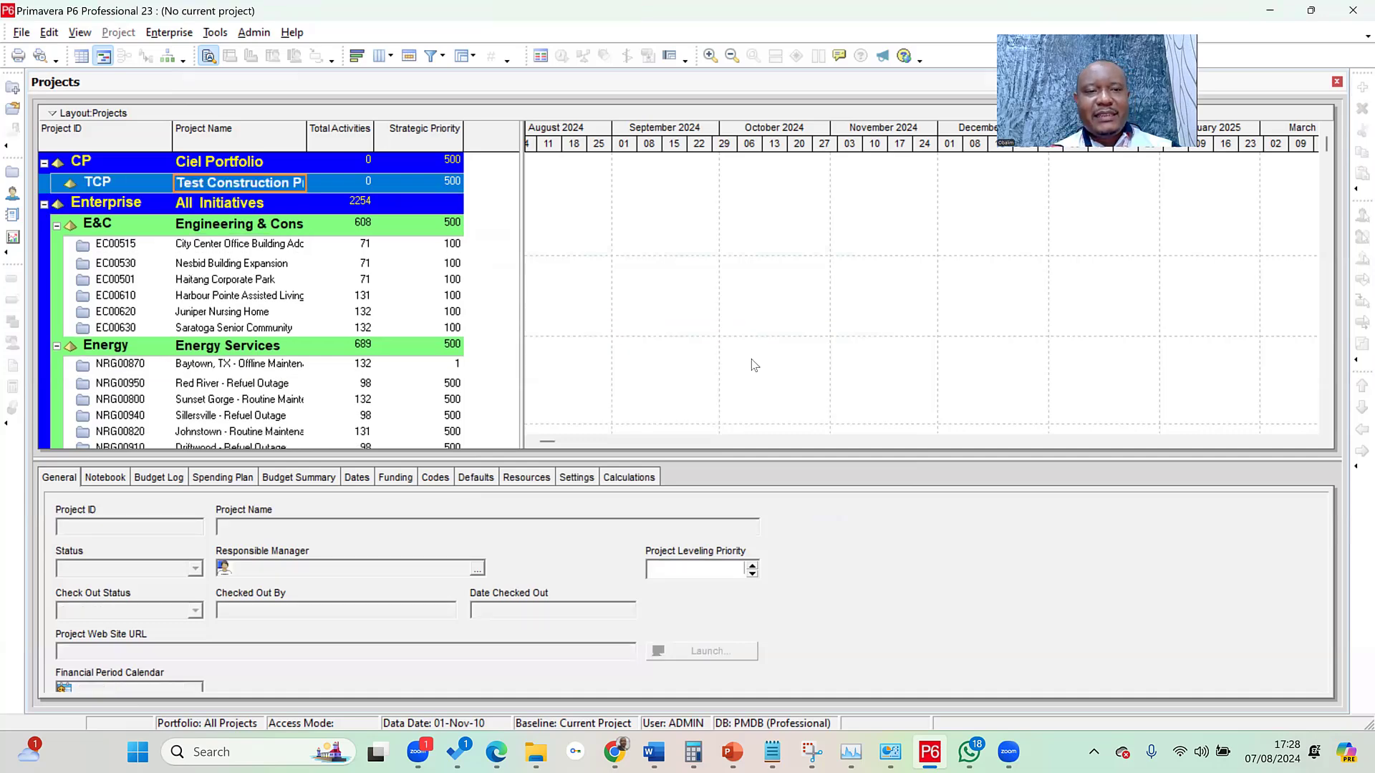
right_click(231, 188)
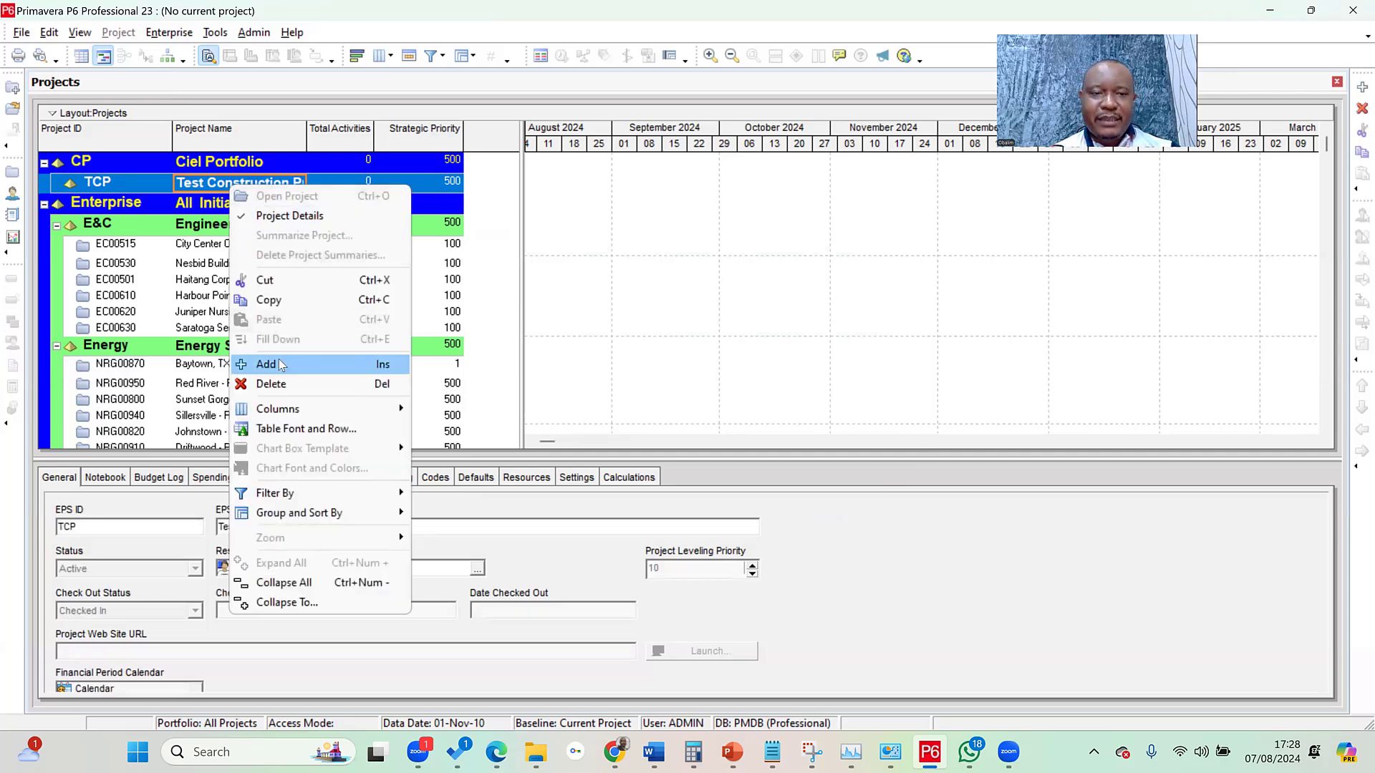
left_click(279, 364)
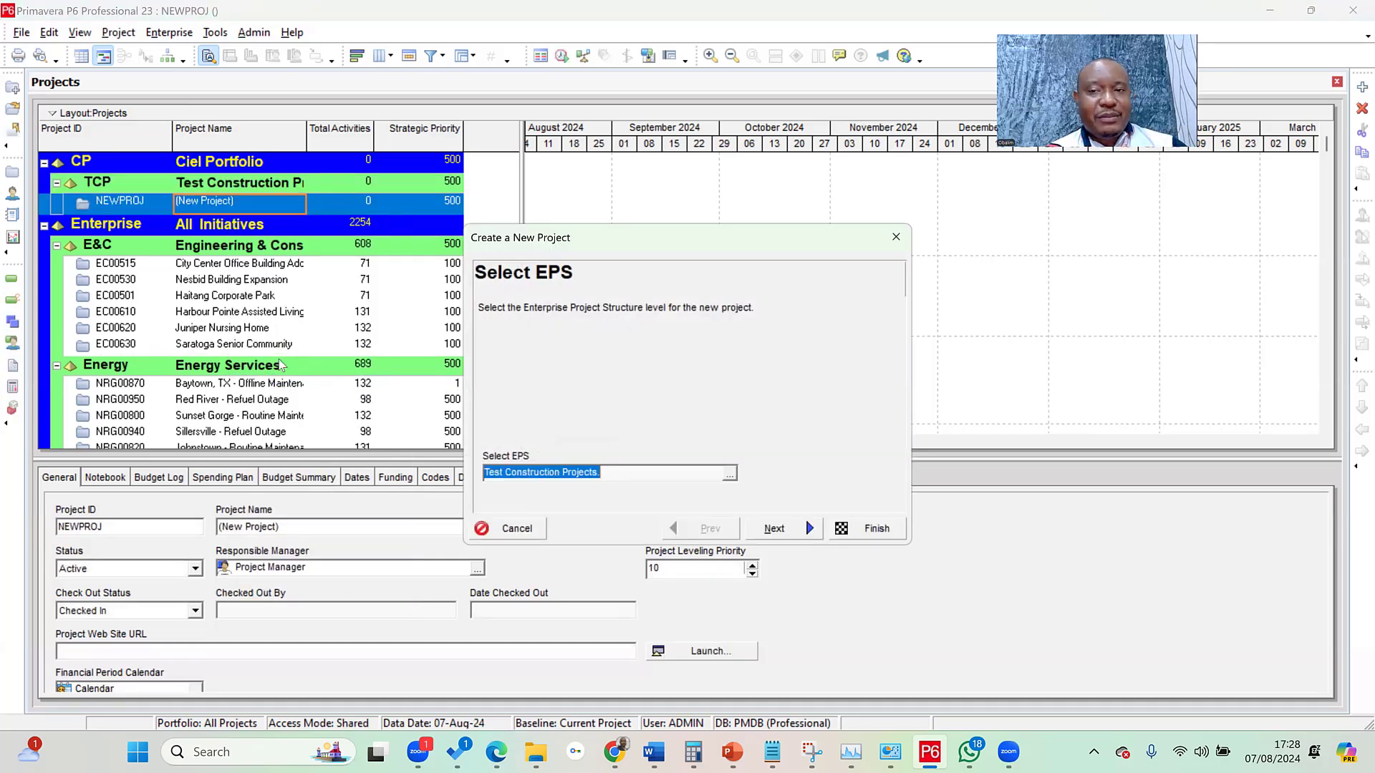
left_click(895, 242)
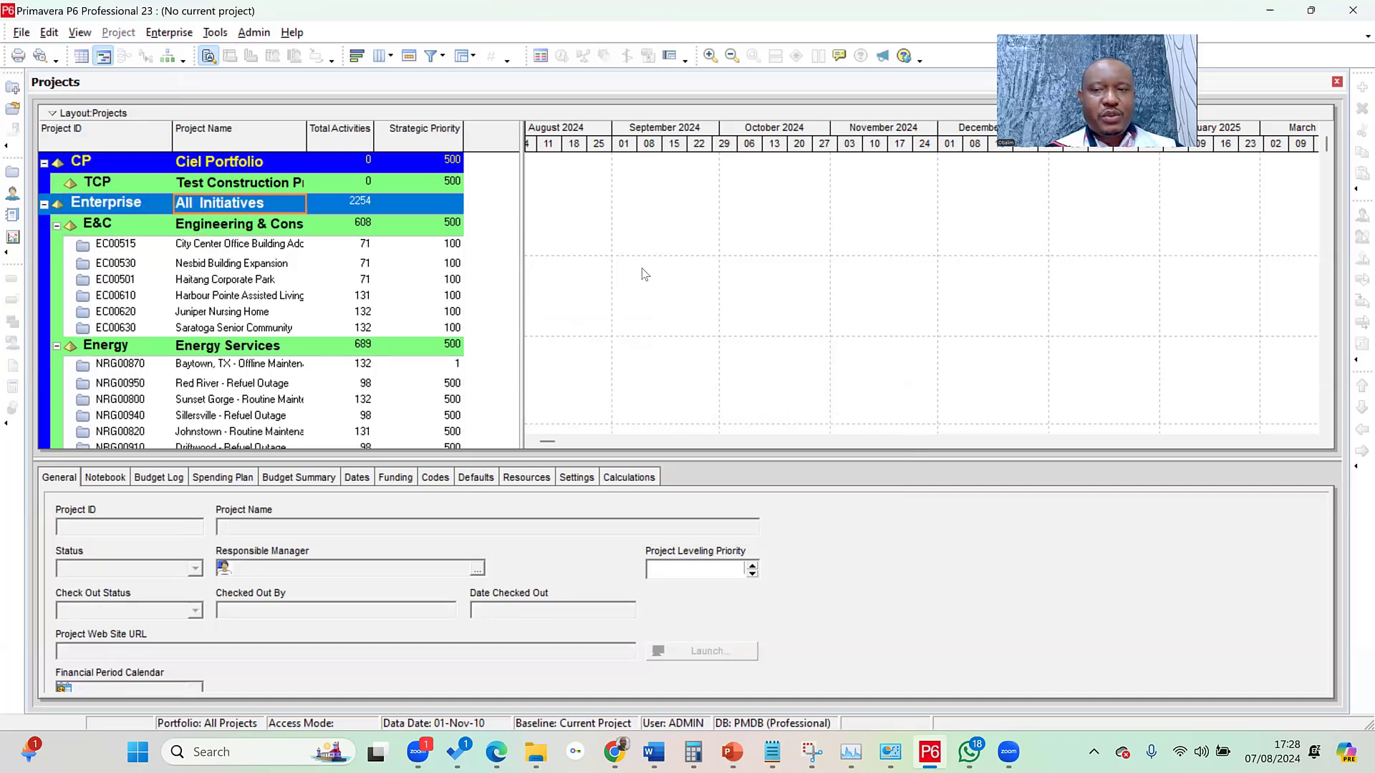
key("Insert")
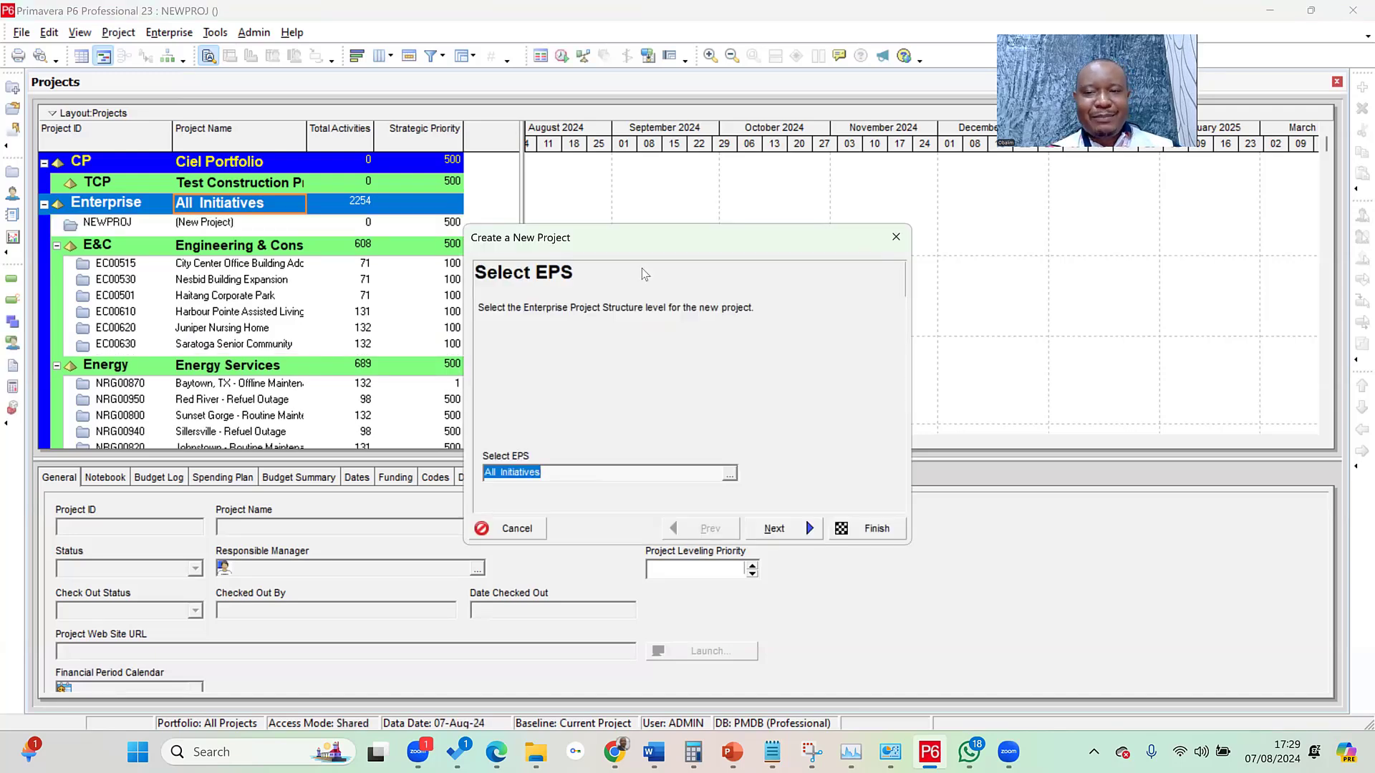
left_click(898, 241)
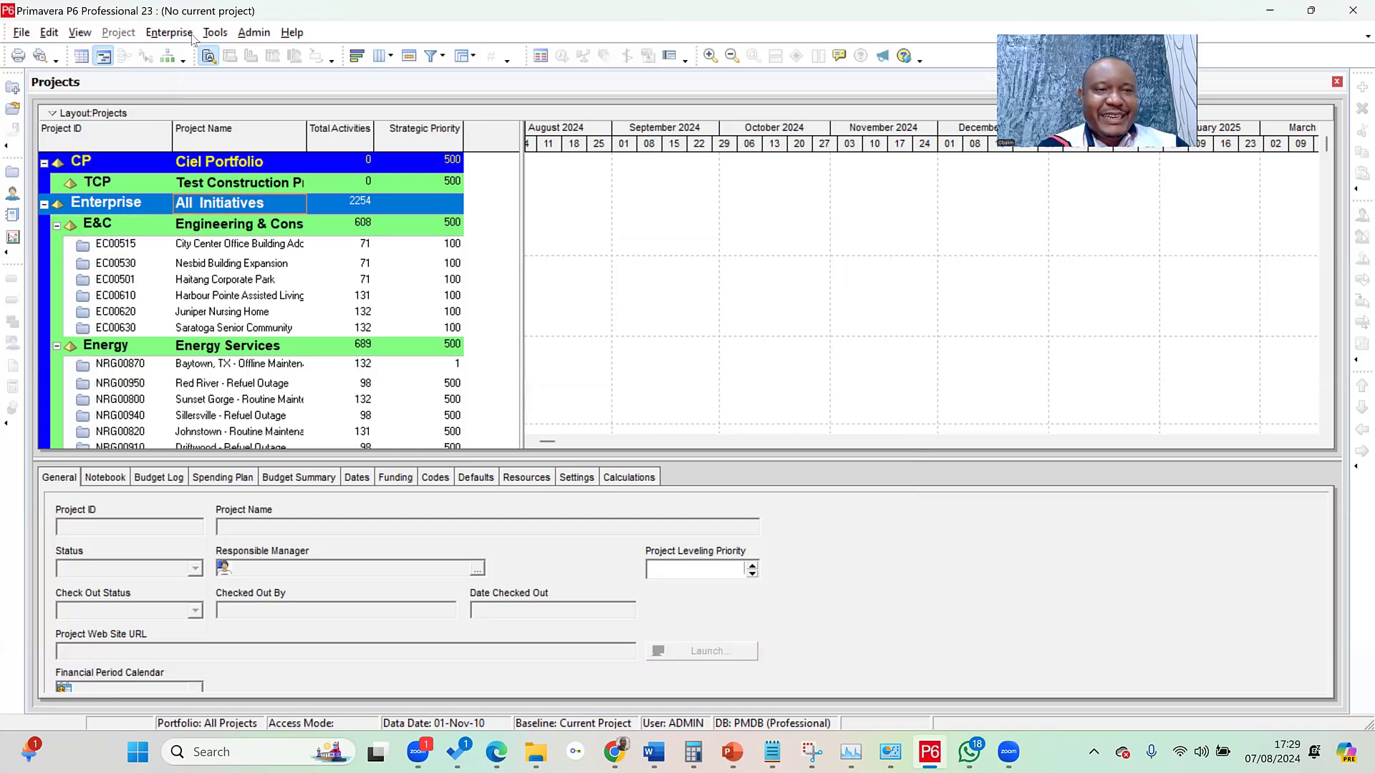
Start a new project with File > New and pick TCP Test Construction Projects as its EPS
left_click(22, 32)
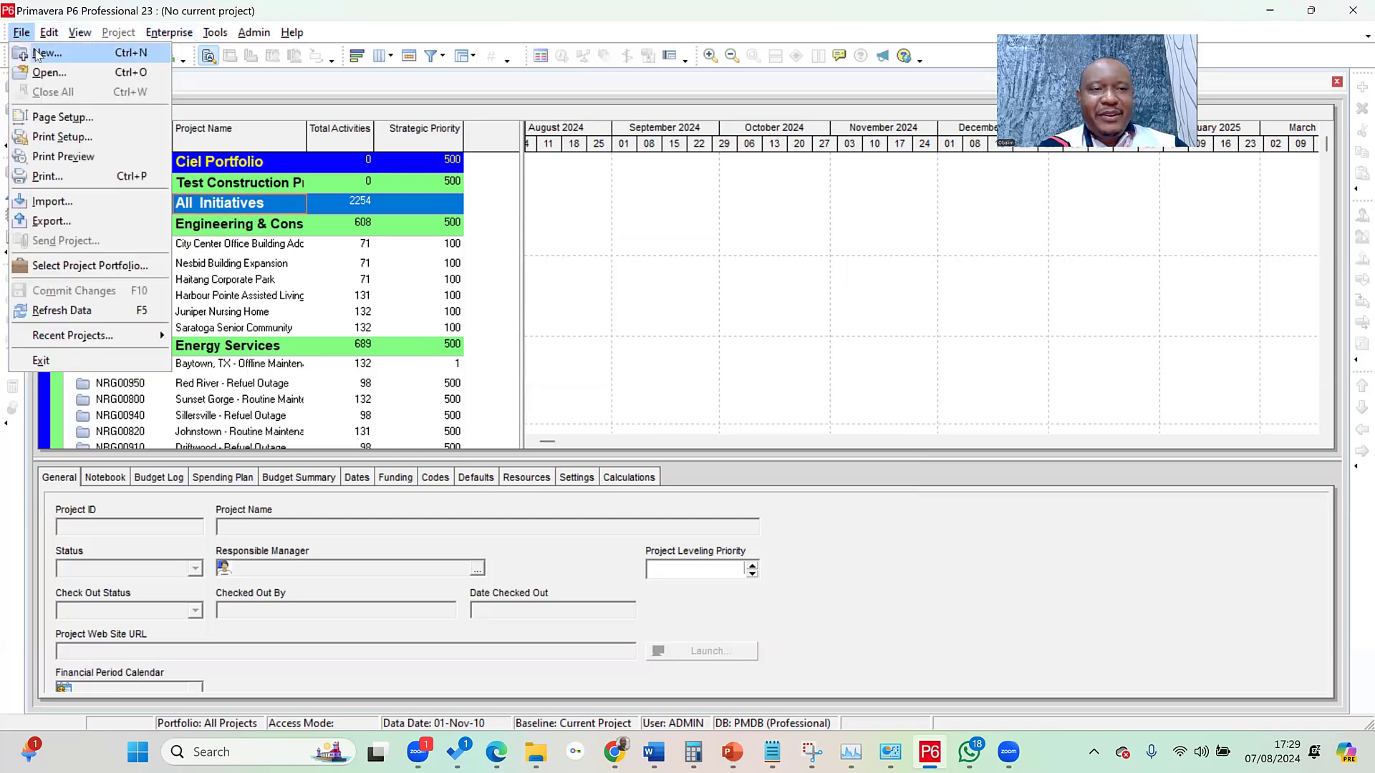
left_click(36, 54)
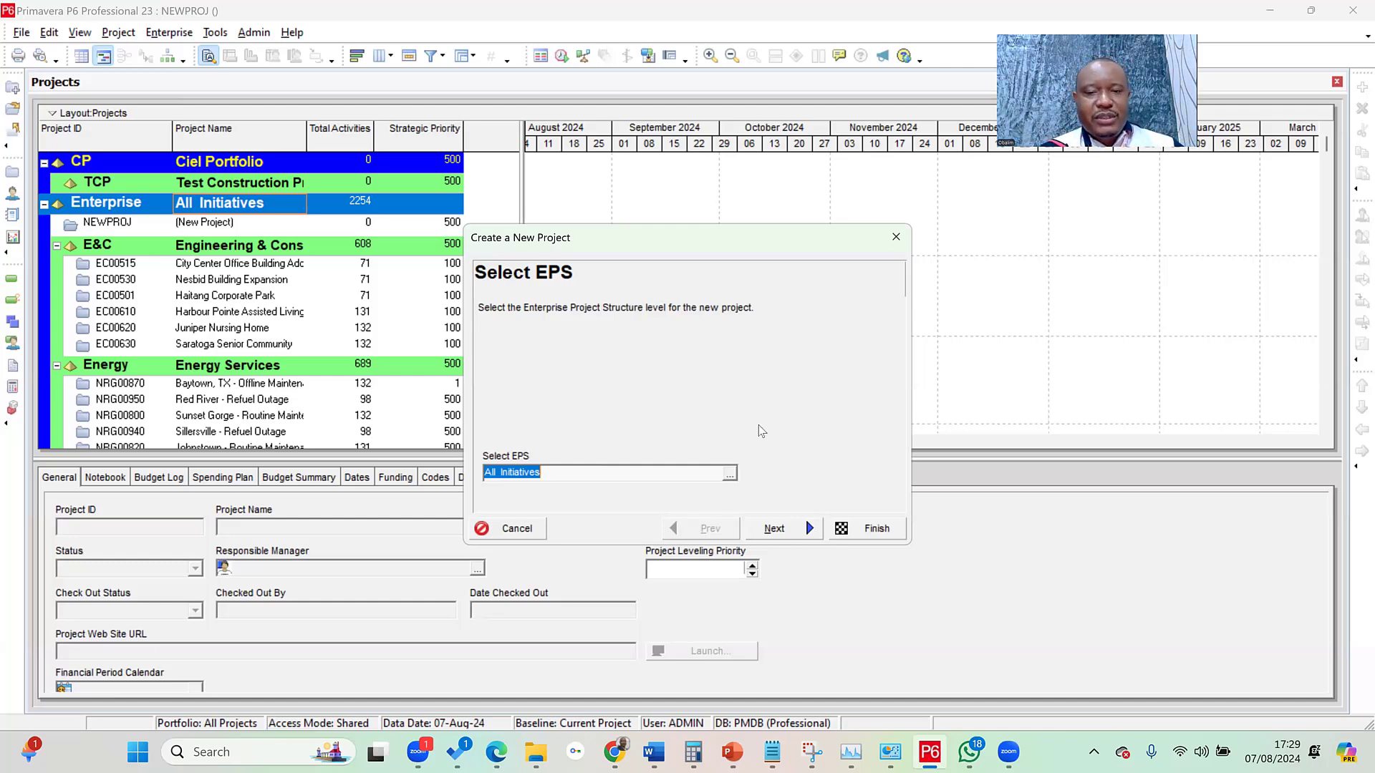
left_click(730, 473)
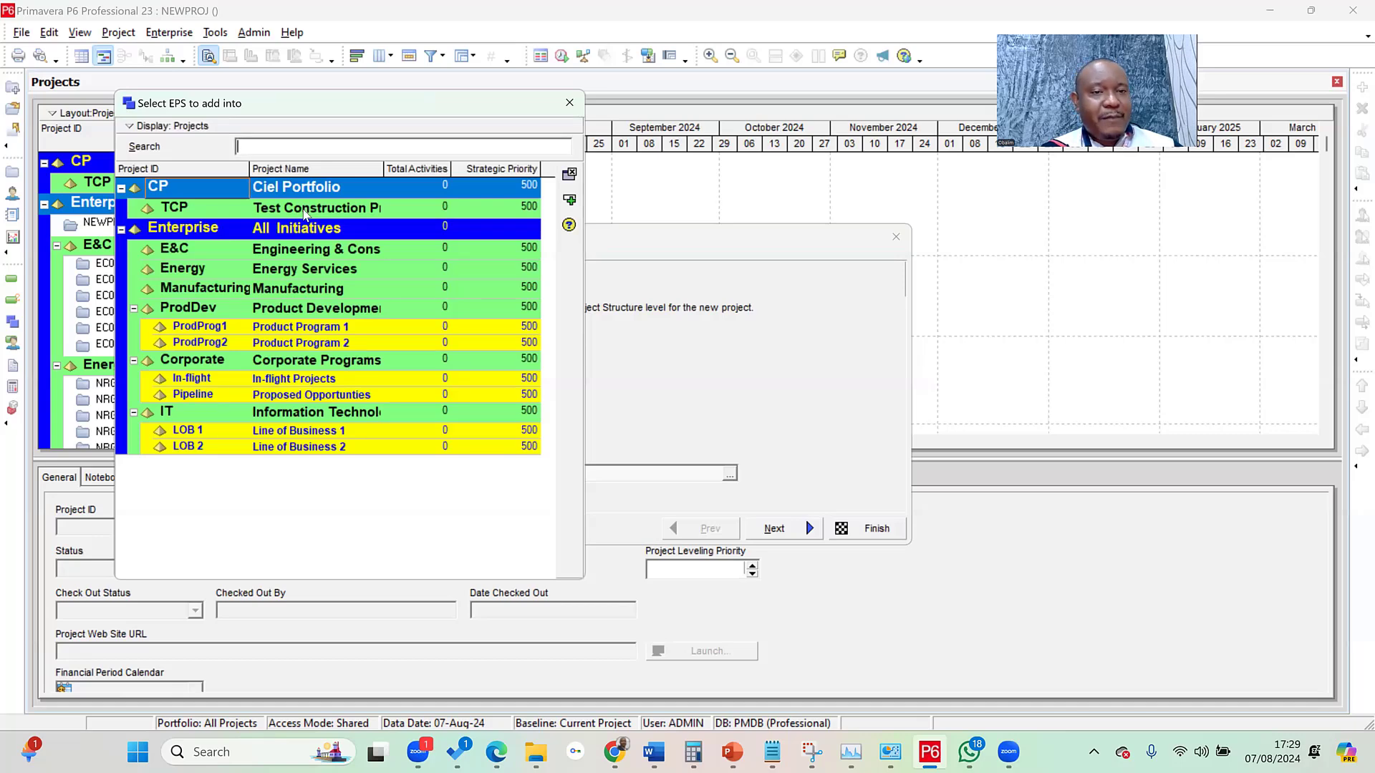
left_click(306, 214)
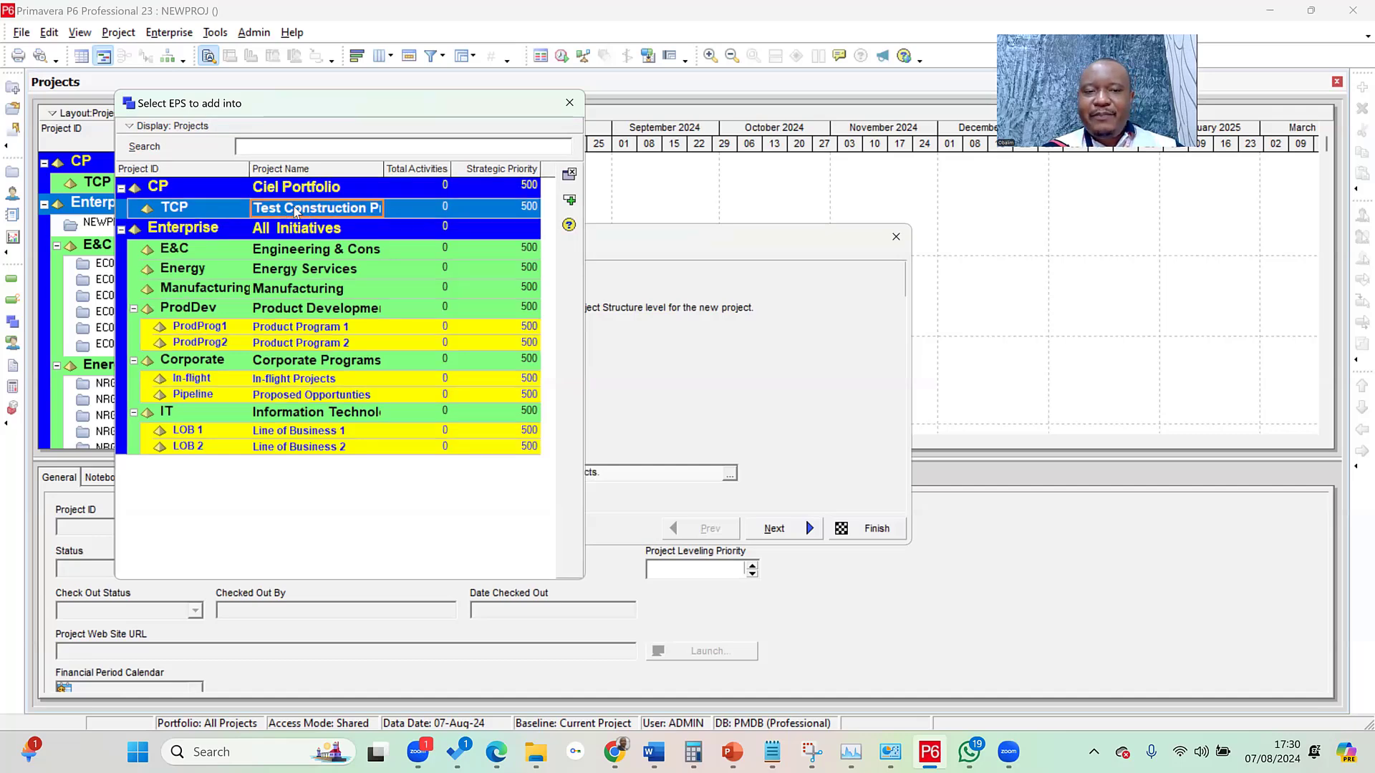
double_click(296, 209)
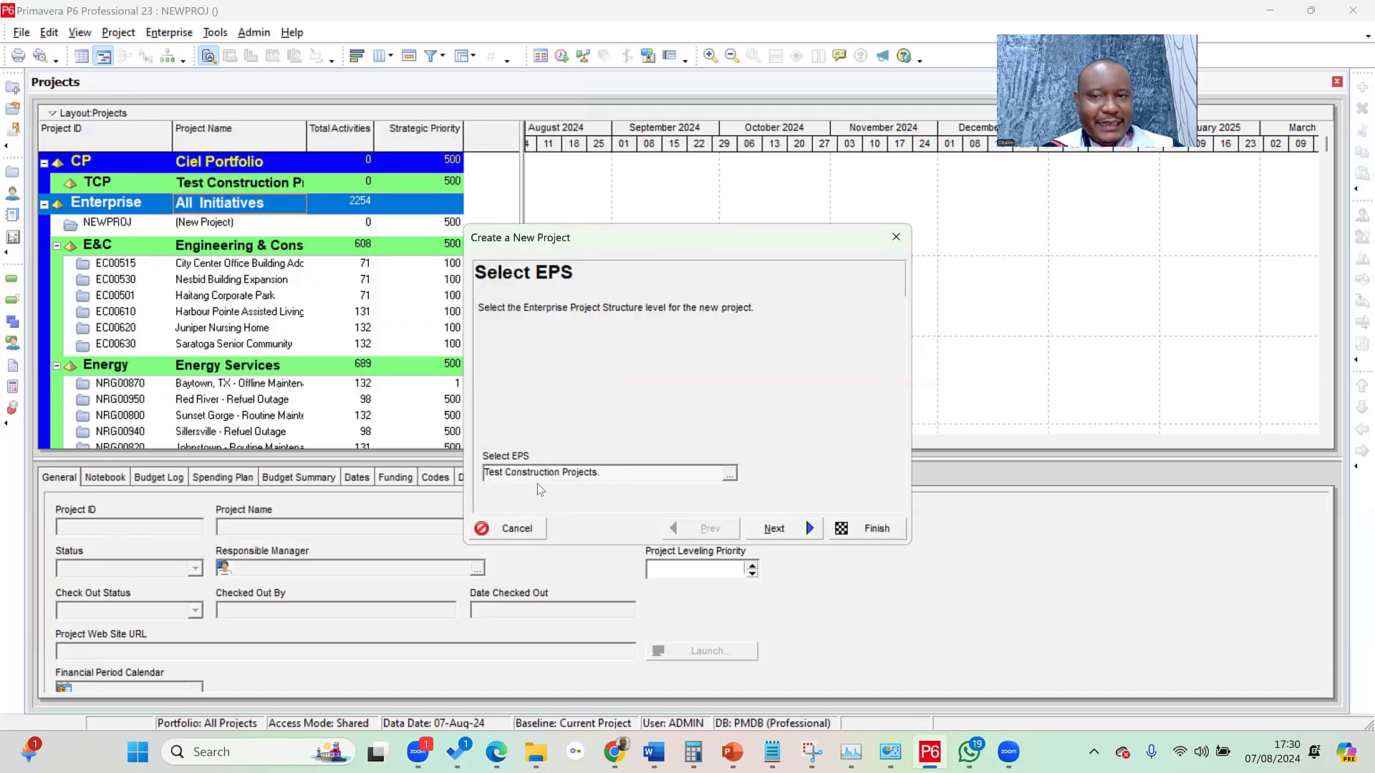
Set the project ID to CHC and the name to 'Community Health Center', copied from the instructions
left_click(777, 532)
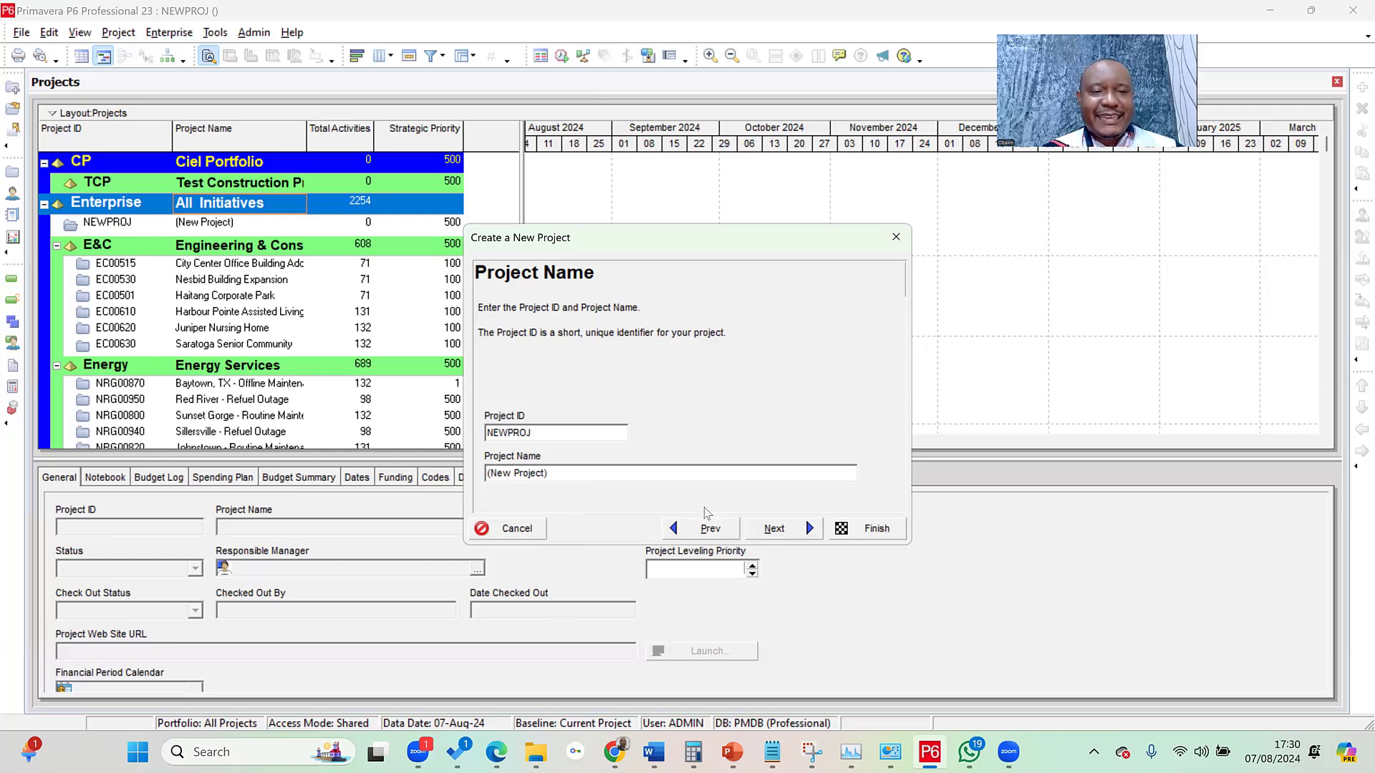
key("alt+Tab")
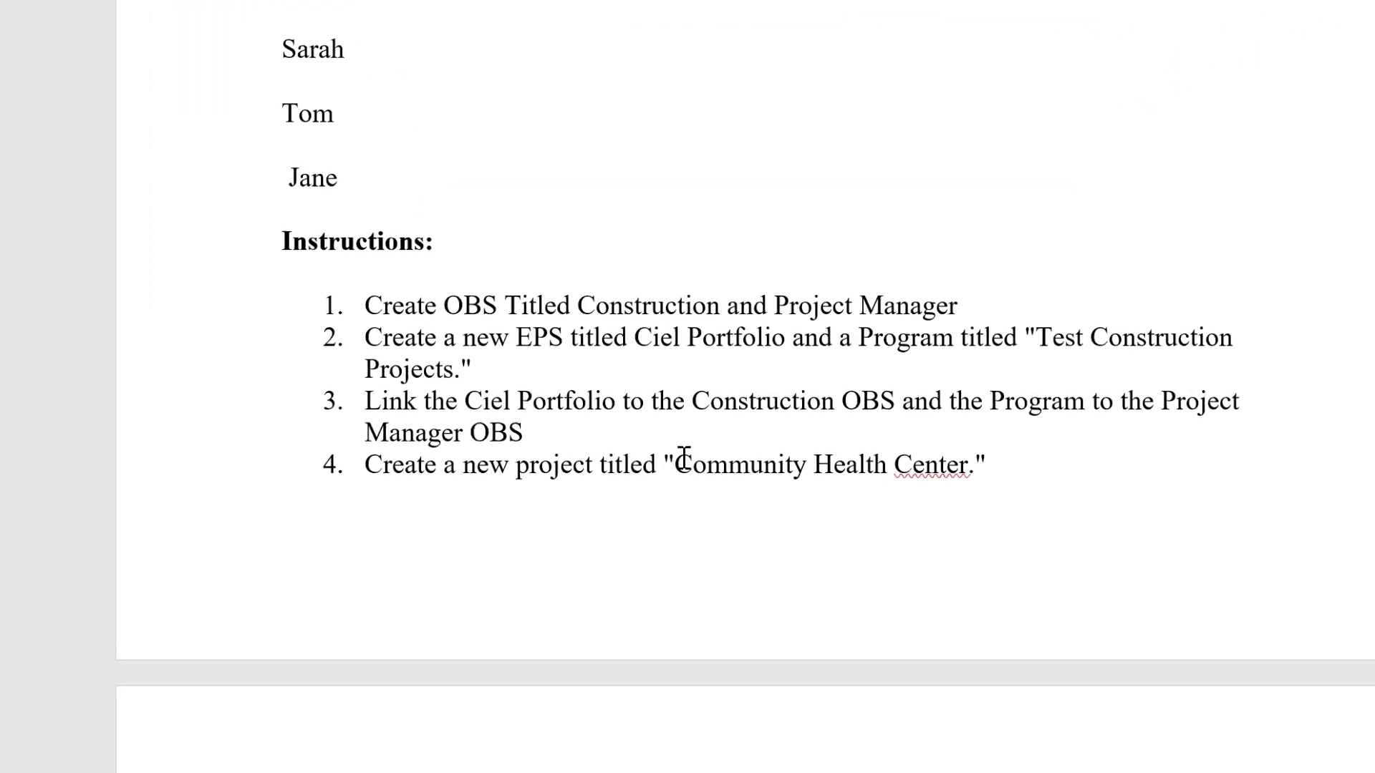
left_click_drag(676, 462, 952, 476)
key("ctrl+c")
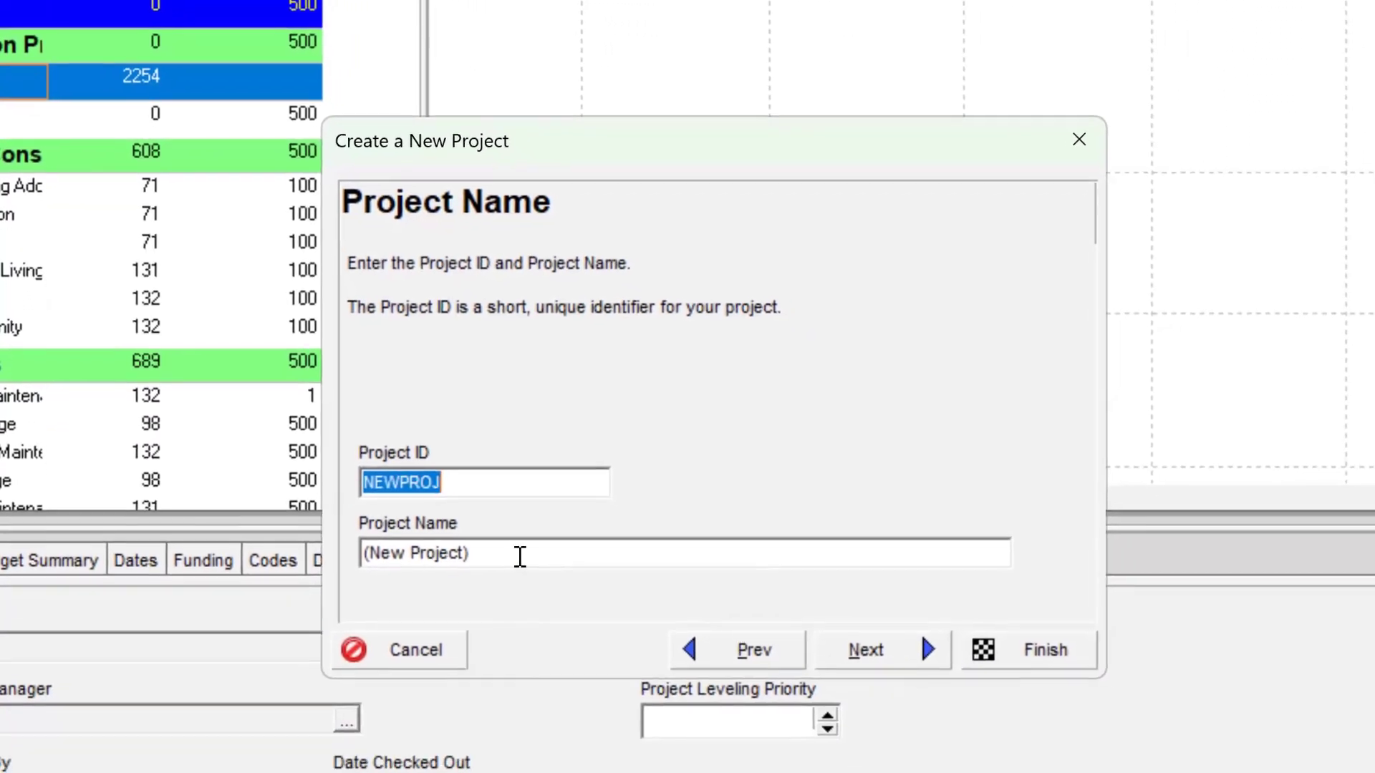
left_click_drag(536, 576, 347, 584)
key("ctrl+v")
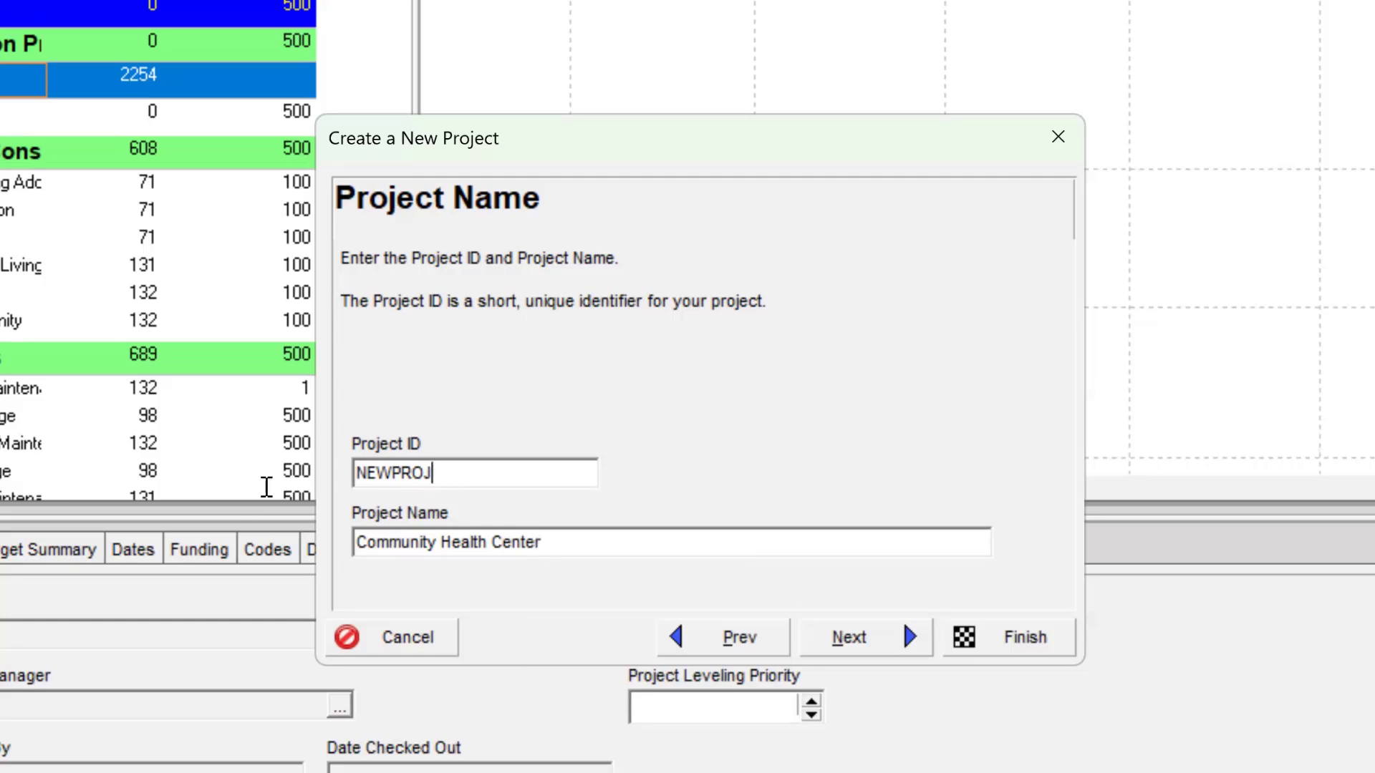
left_click_drag(439, 477, 270, 487)
type("CHC")
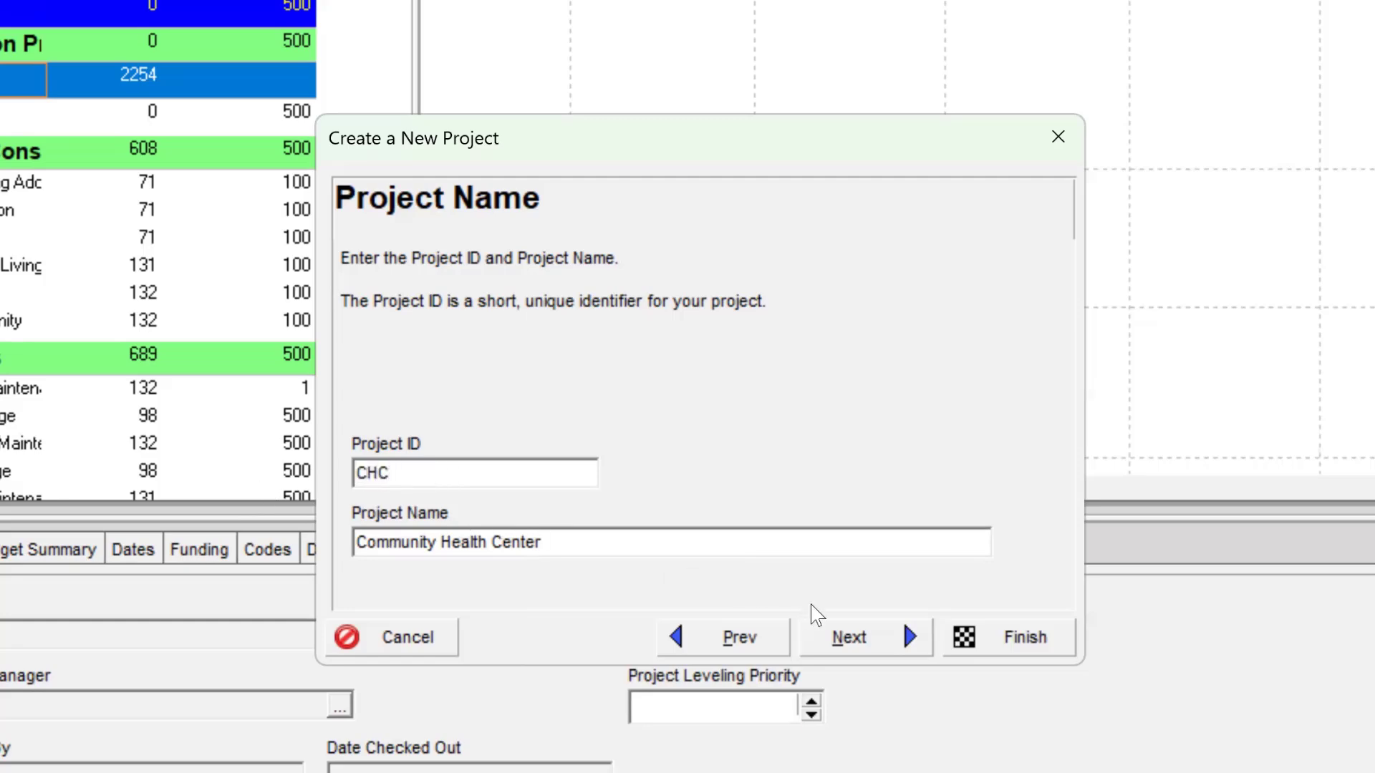
left_click(851, 639)
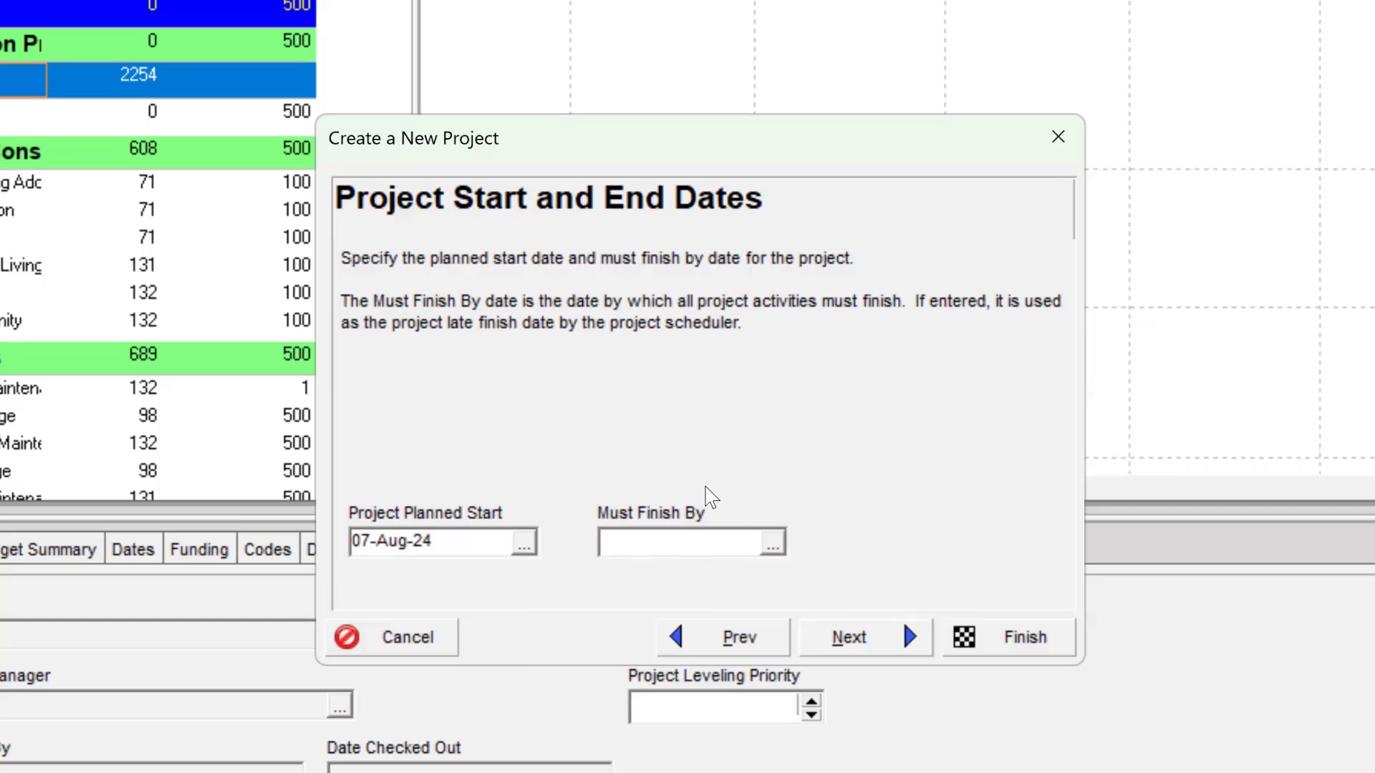
Assign Project Manager as responsible manager and keep the Standard Rate type
left_click(862, 642)
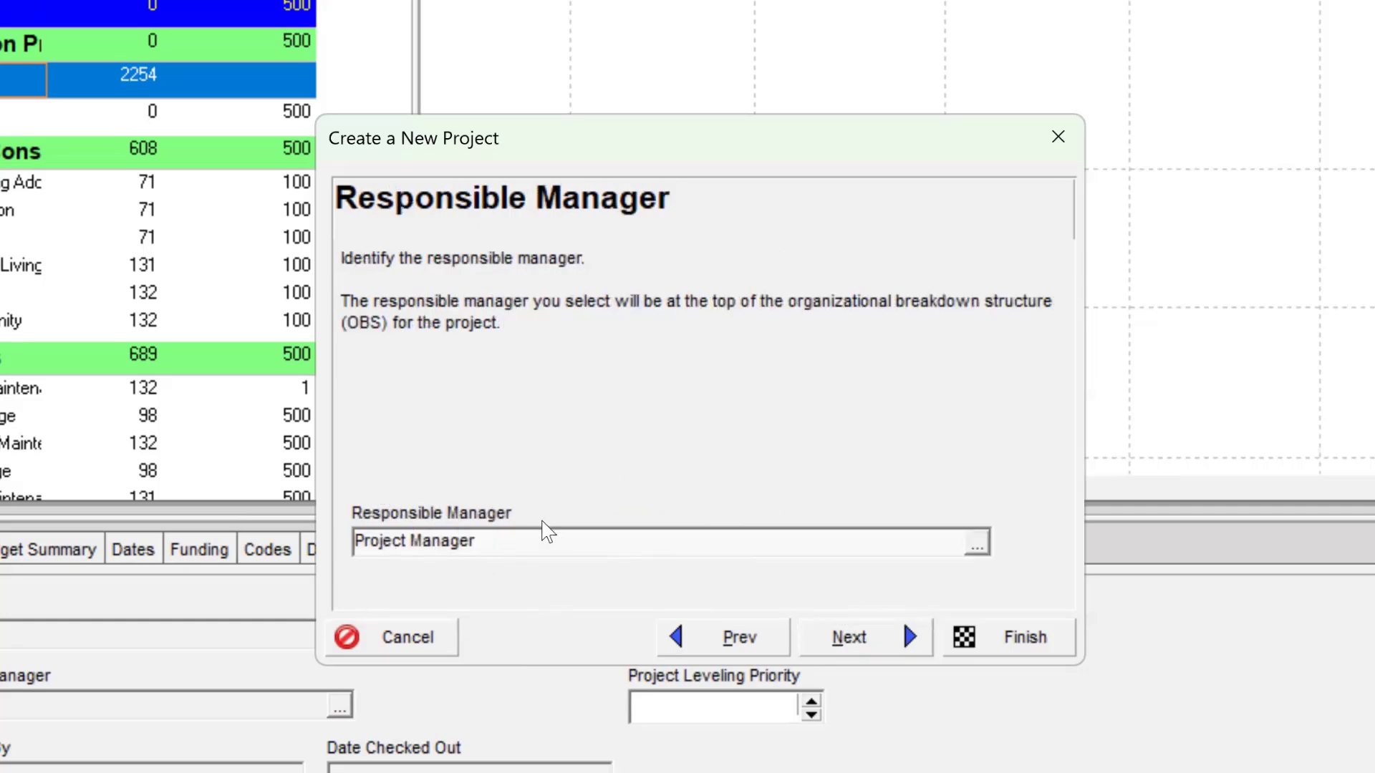
left_click(979, 549)
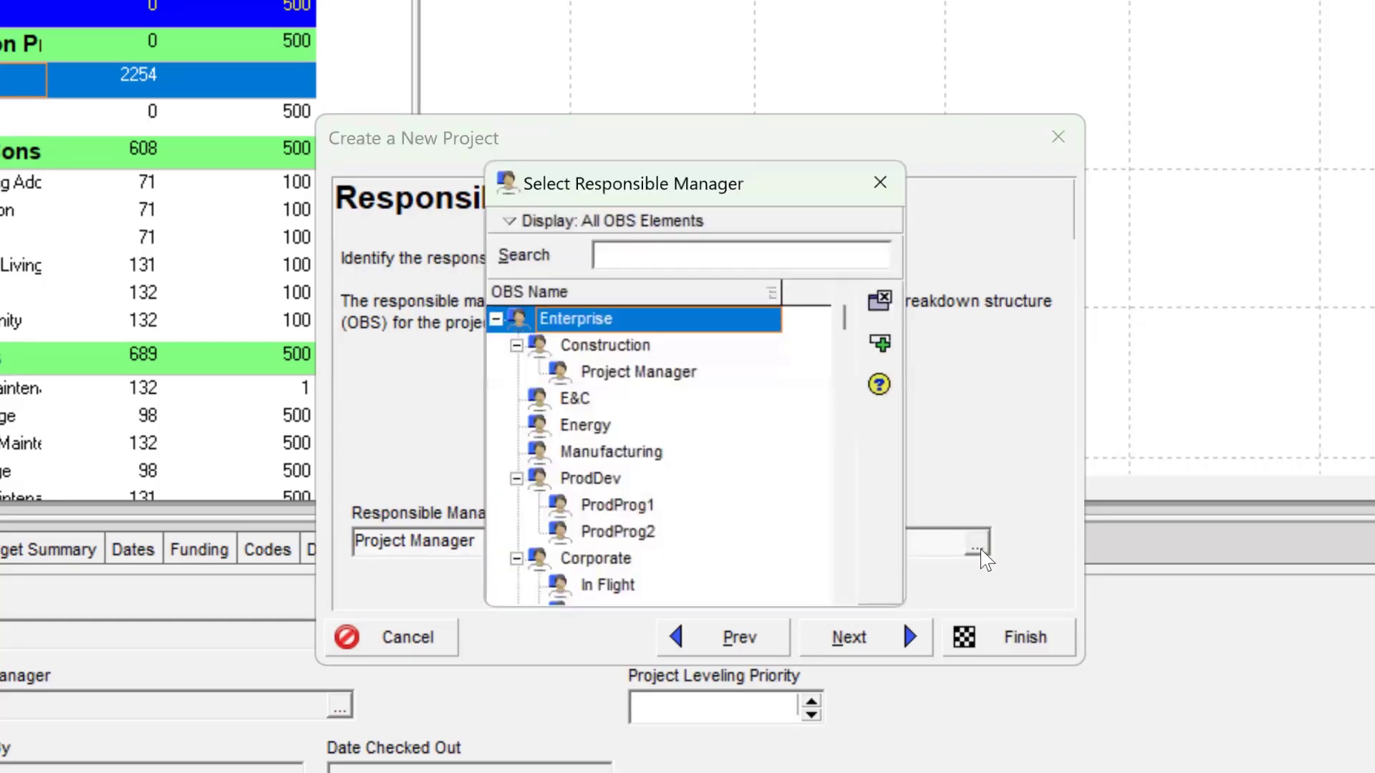
left_click(656, 377)
key("alt+Tab")
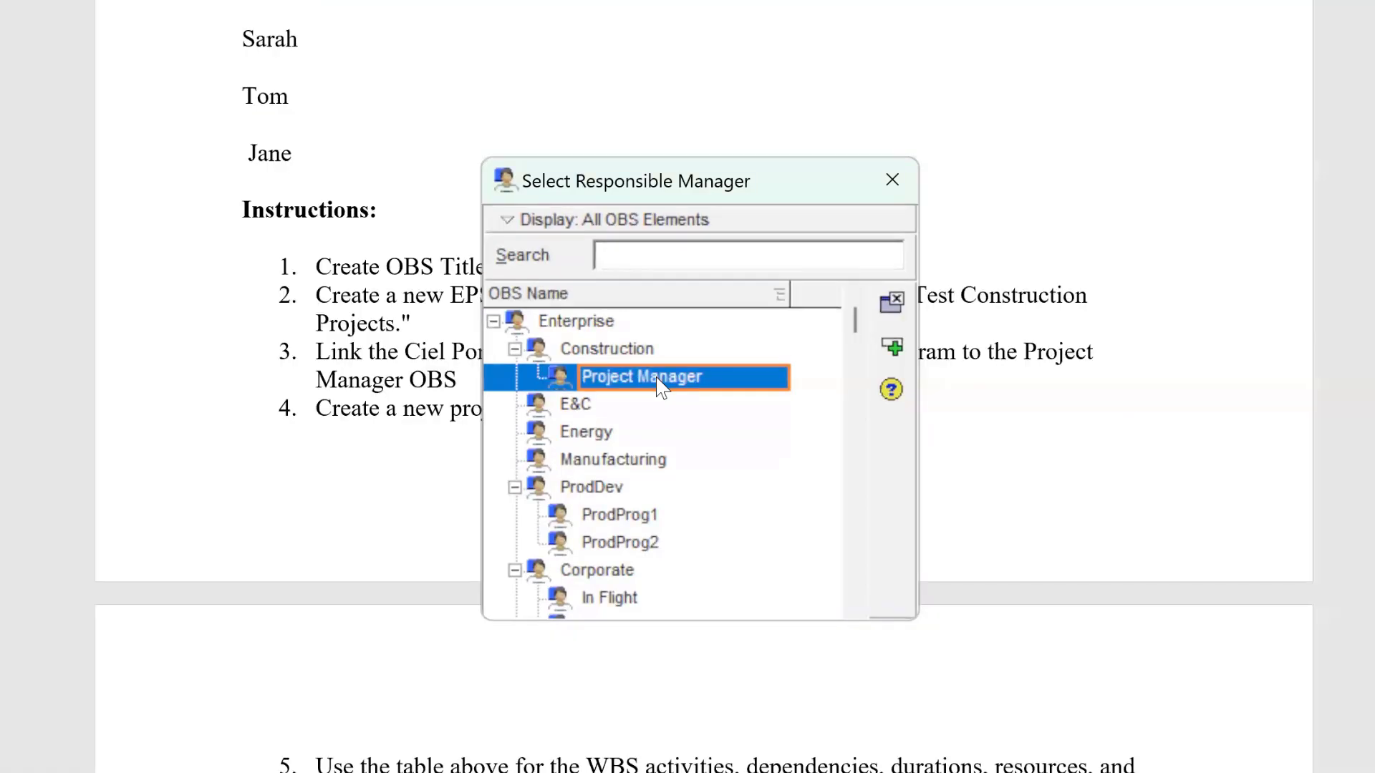
double_click(656, 377)
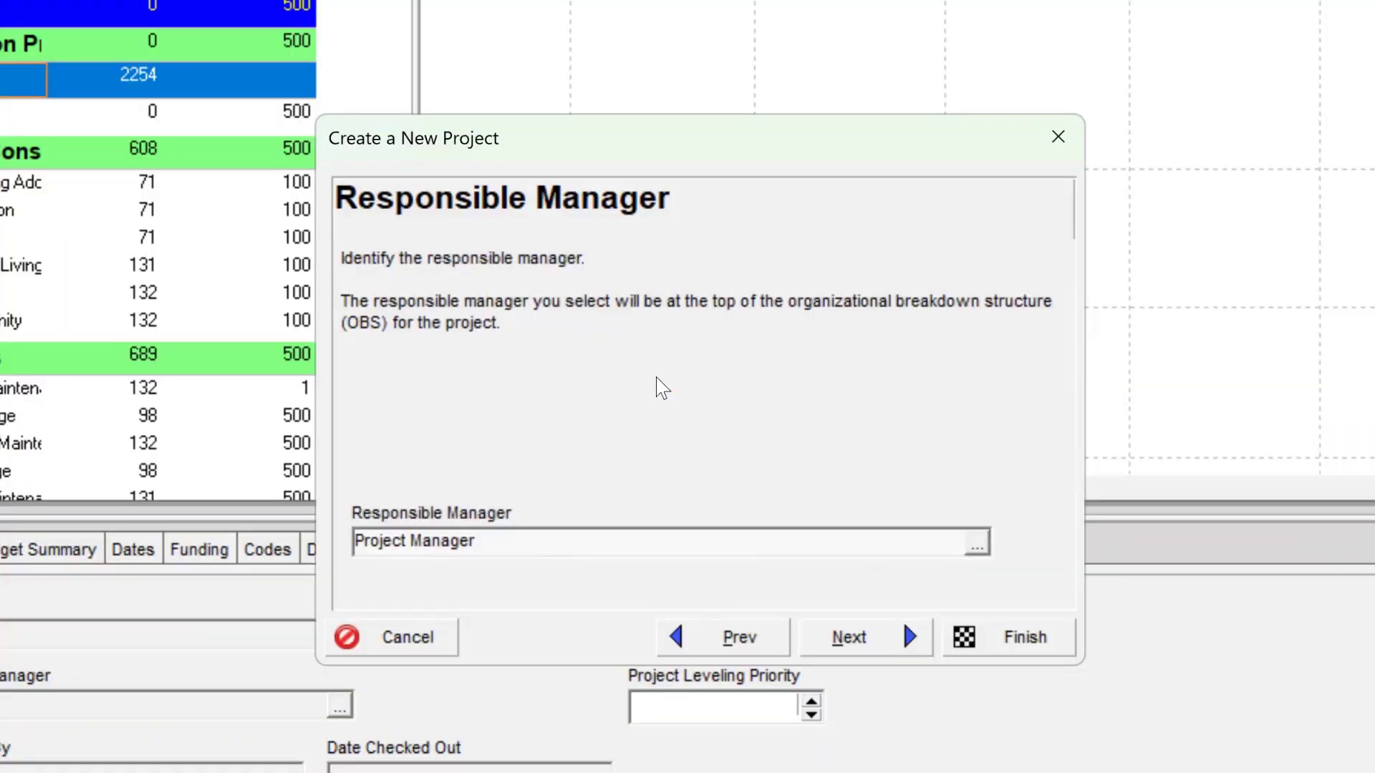
left_click(895, 647)
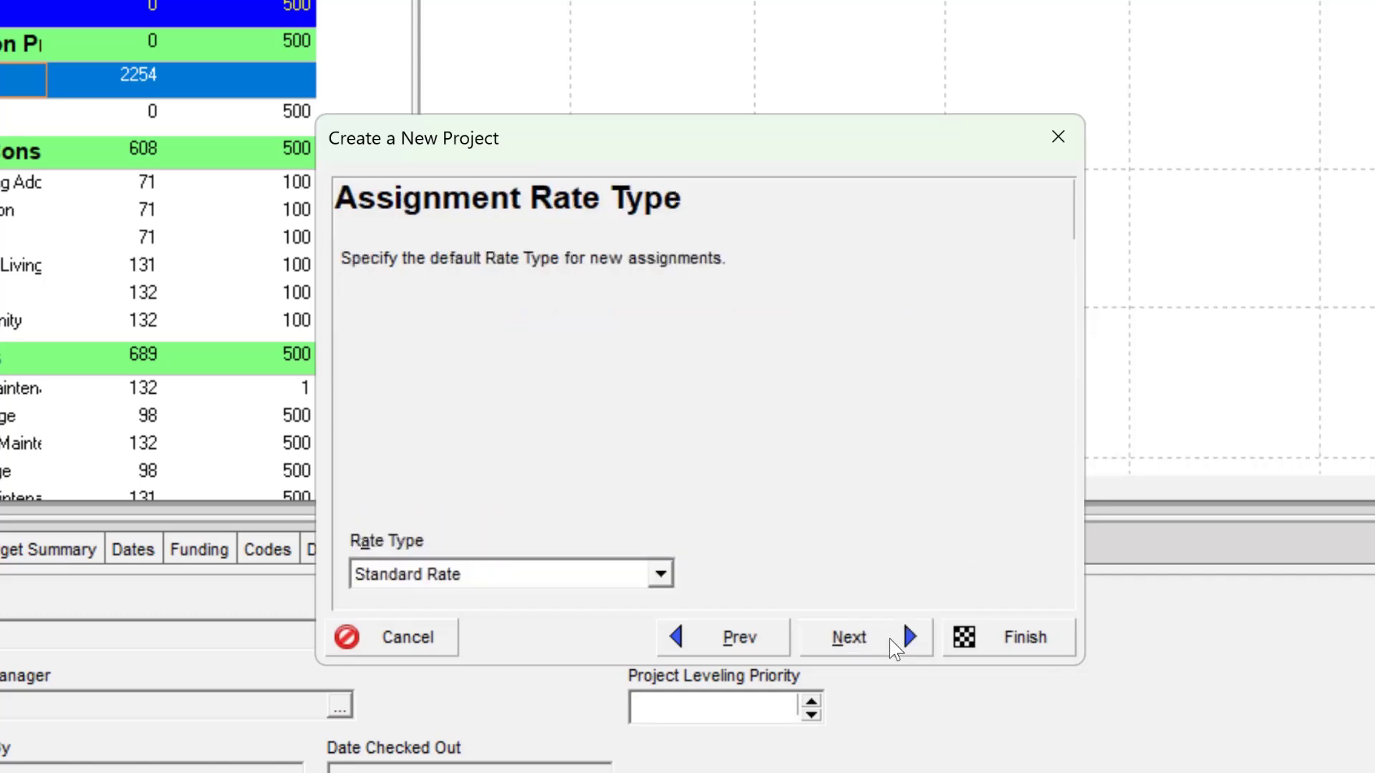
left_click(893, 639)
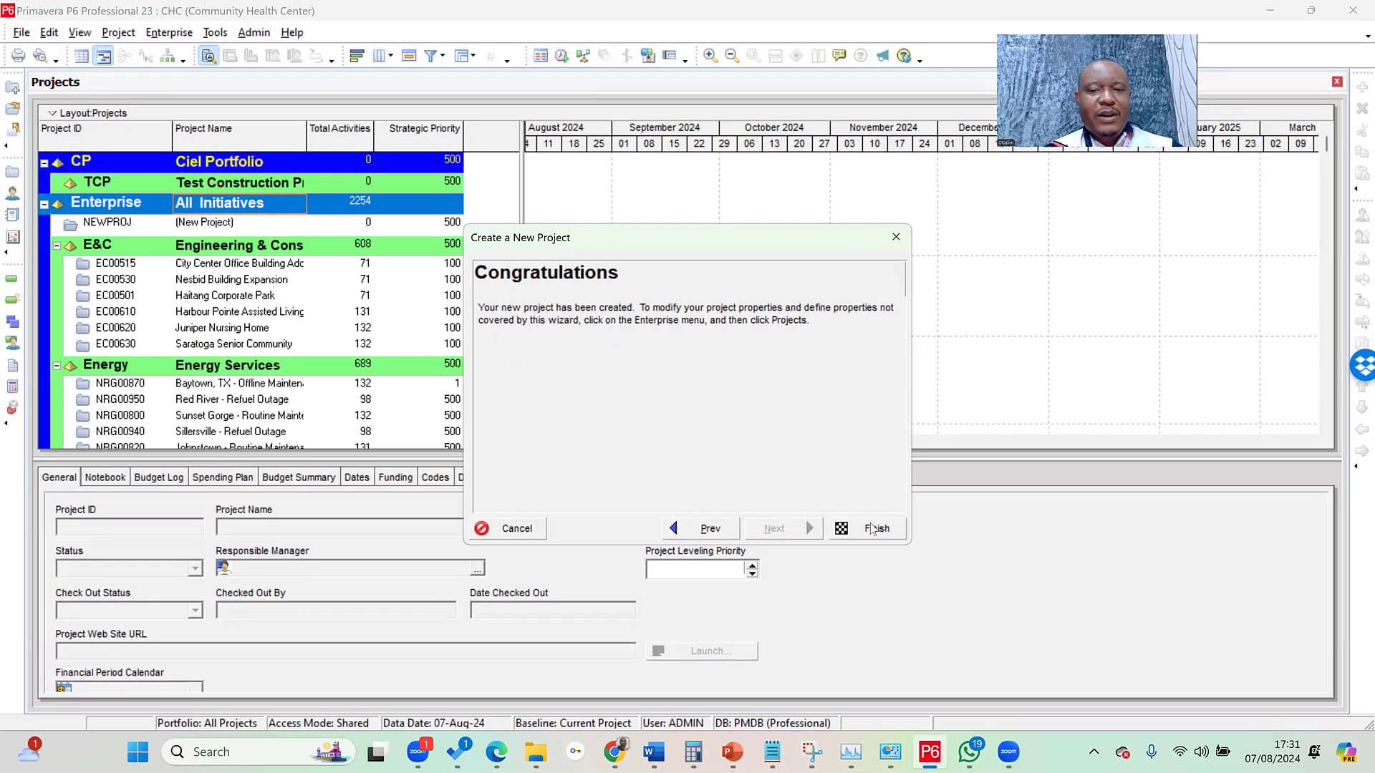
Finish the wizard and select CHC Community Health Center under Ciel Portfolio > Test Construction Projects
left_click(897, 549)
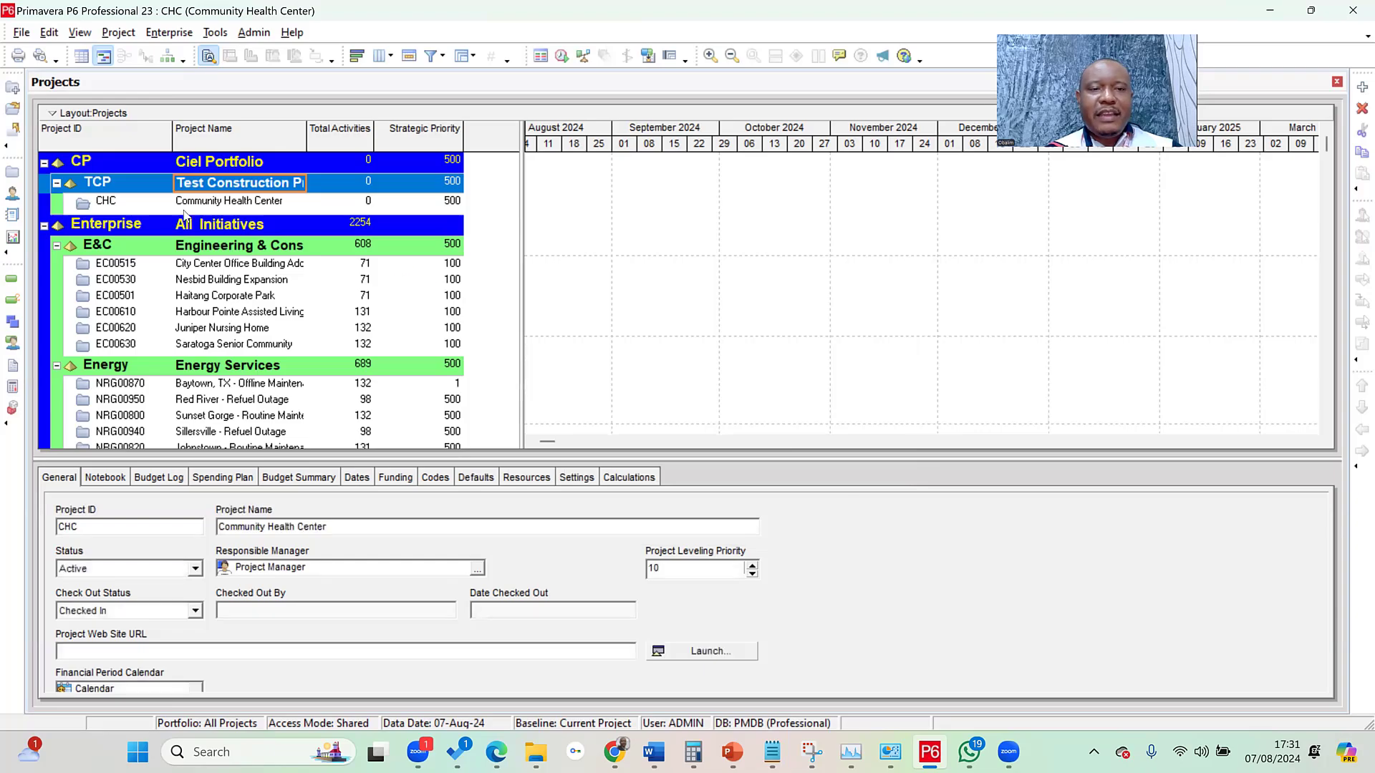
key("Up")
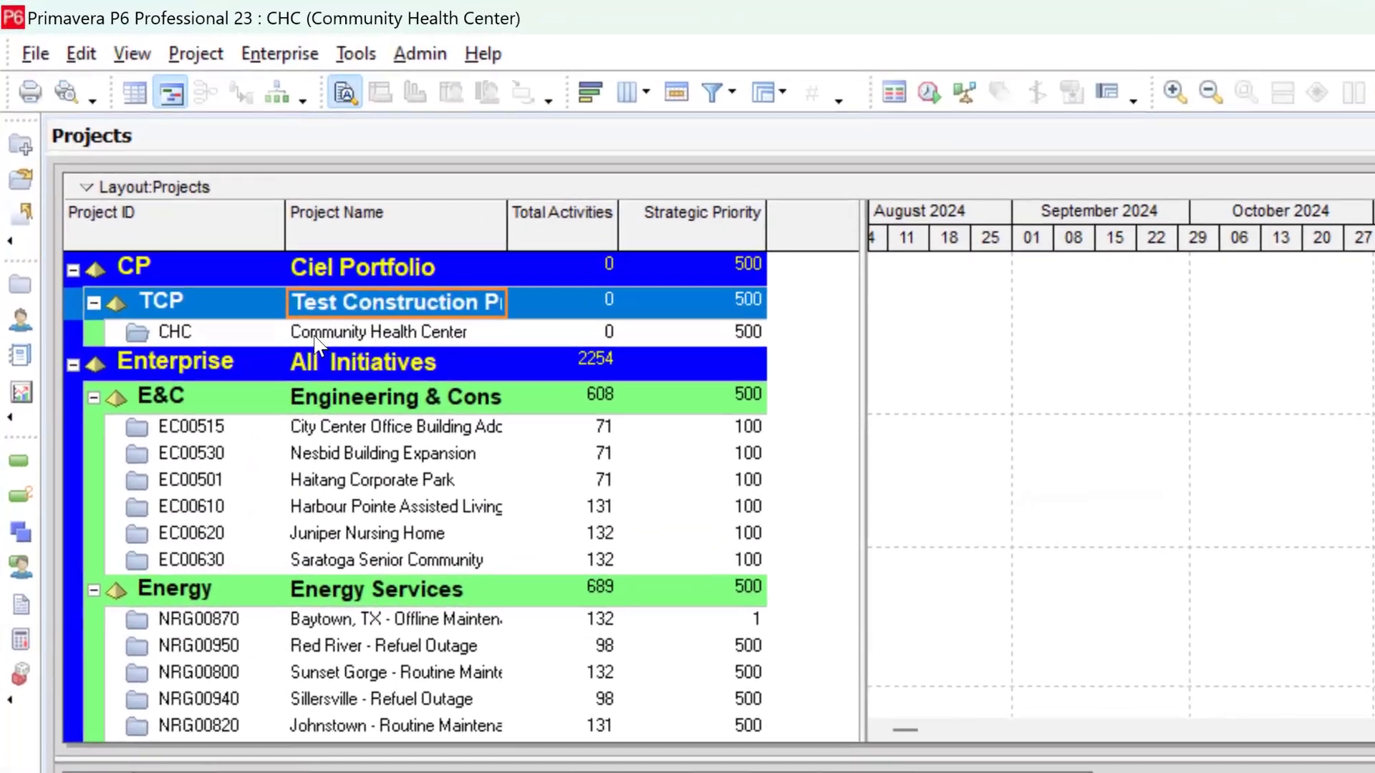
left_click(262, 280)
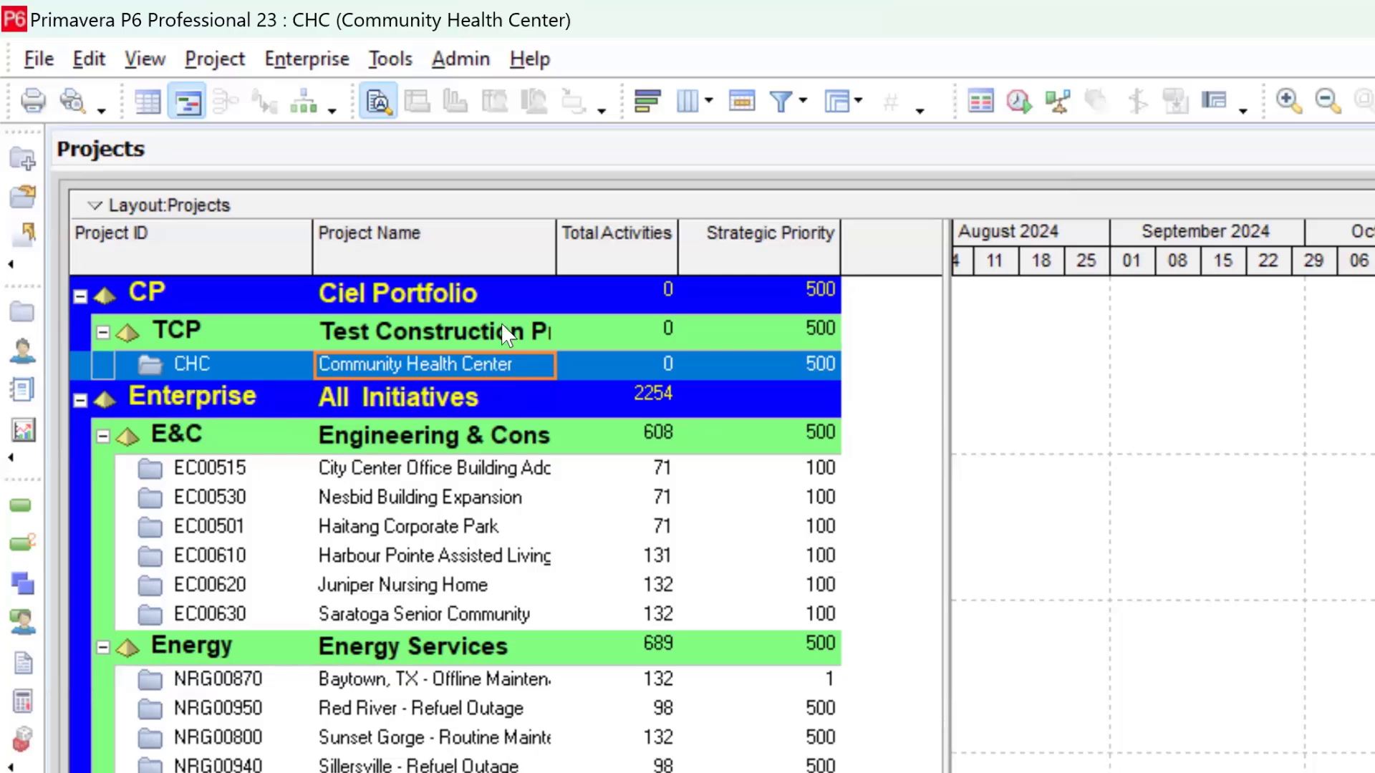
left_click(497, 294)
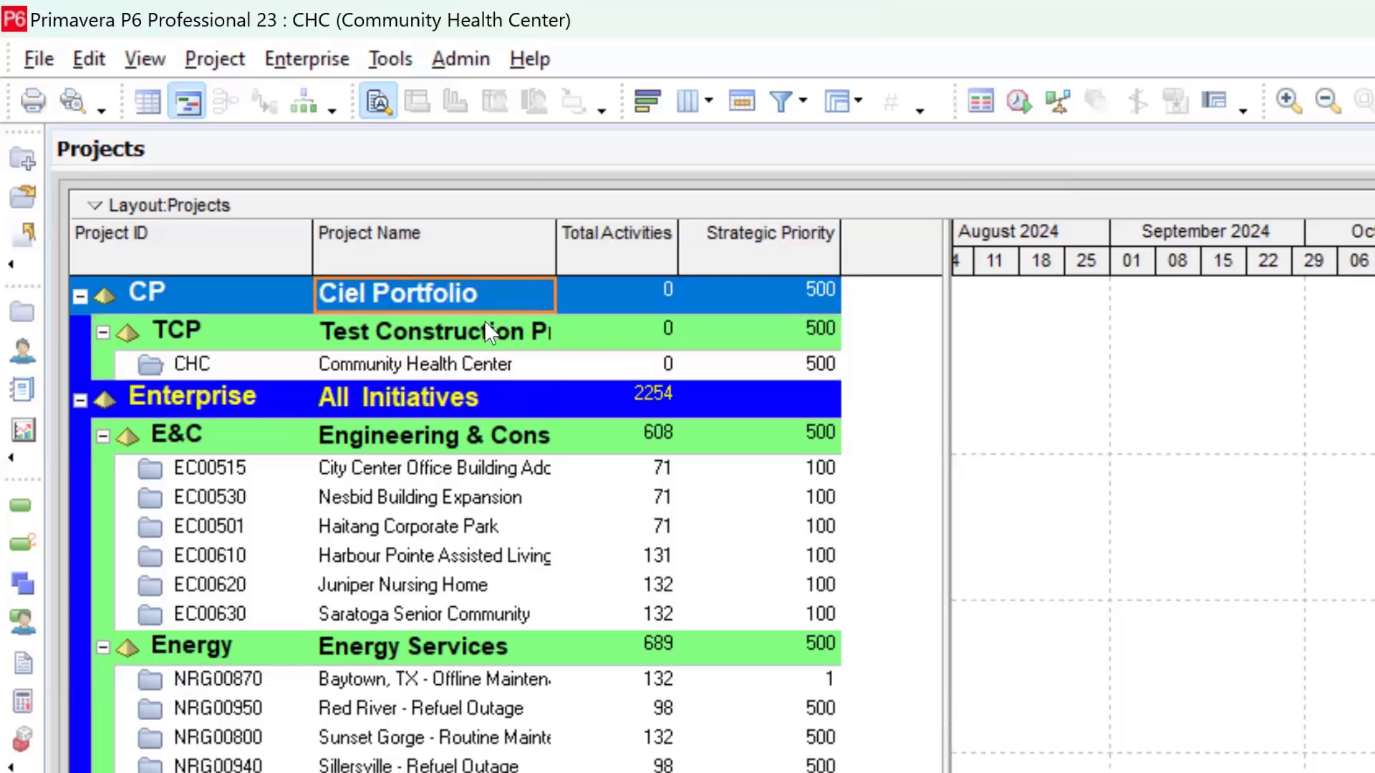
left_click(485, 321)
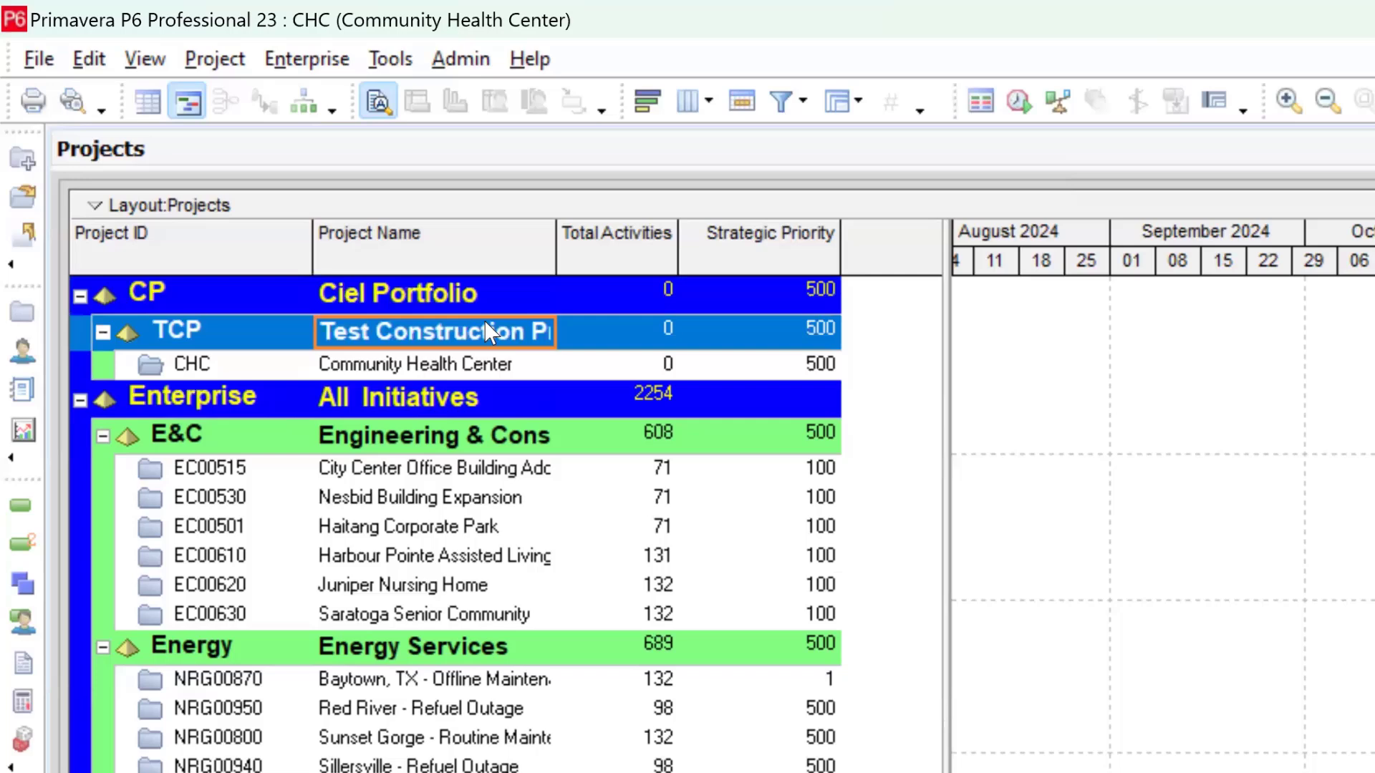
left_click(499, 367)
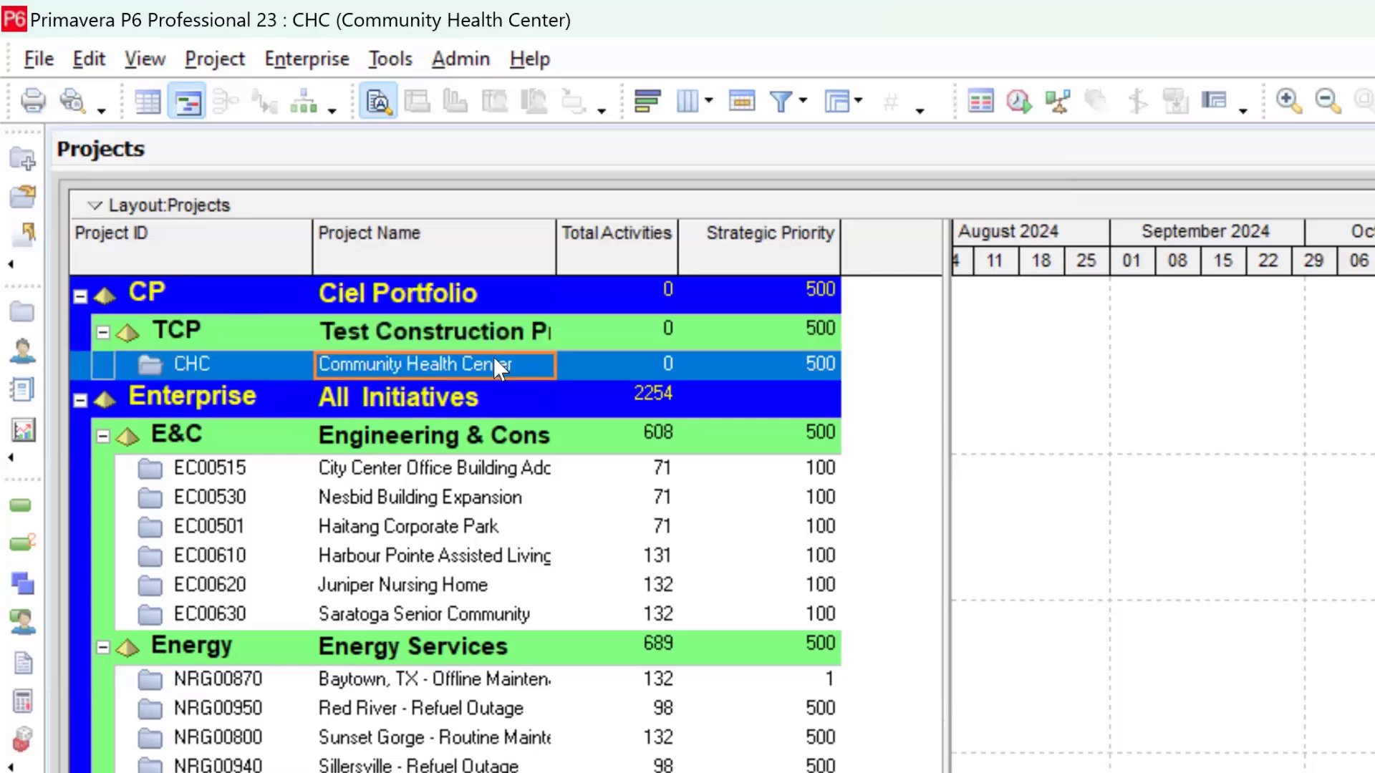
Check the All Initiatives and E&C projects, then return to Ciel Portfolio and CHC
left_click(473, 410)
left_click(484, 441)
left_click(490, 469)
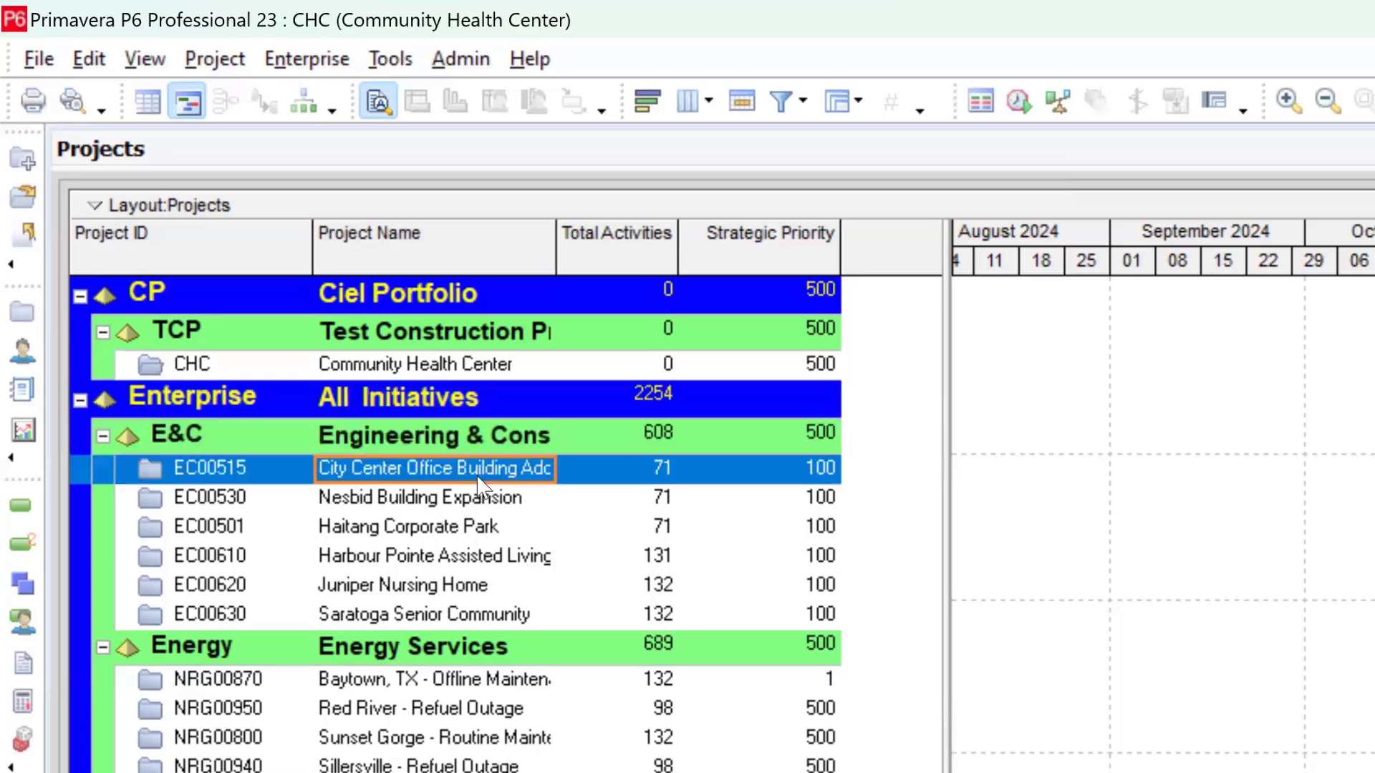
left_click(501, 501)
left_click(501, 530)
left_click(499, 587)
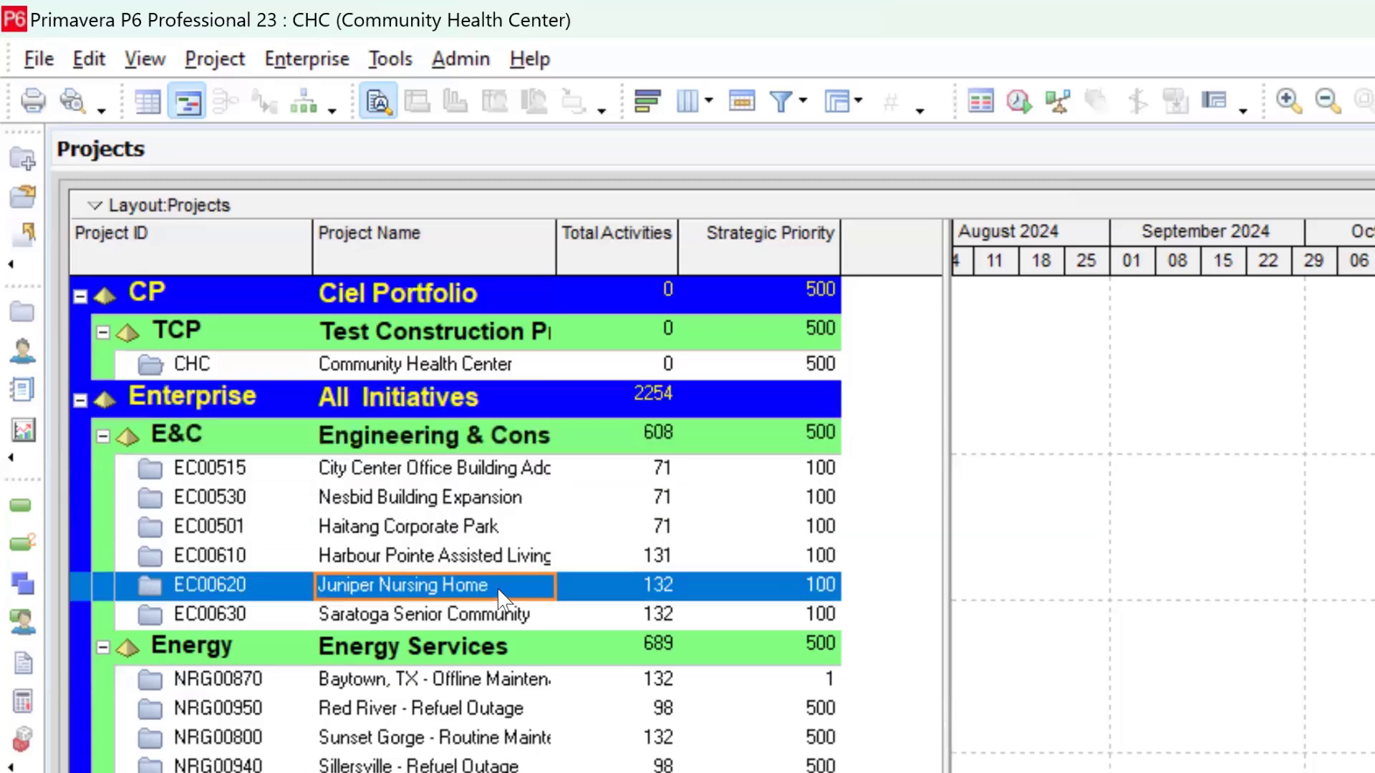
left_click(460, 304)
left_click(462, 332)
left_click(471, 362)
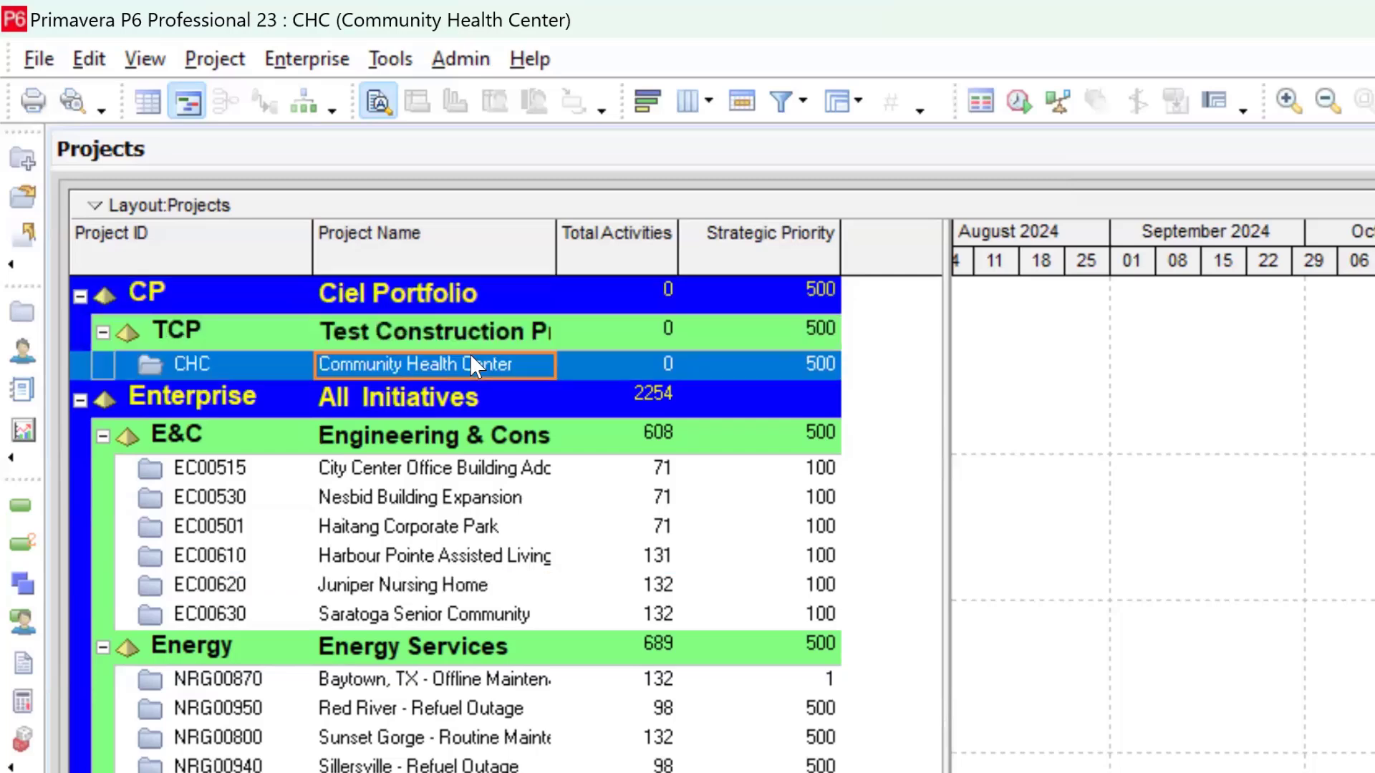
left_click(494, 295)
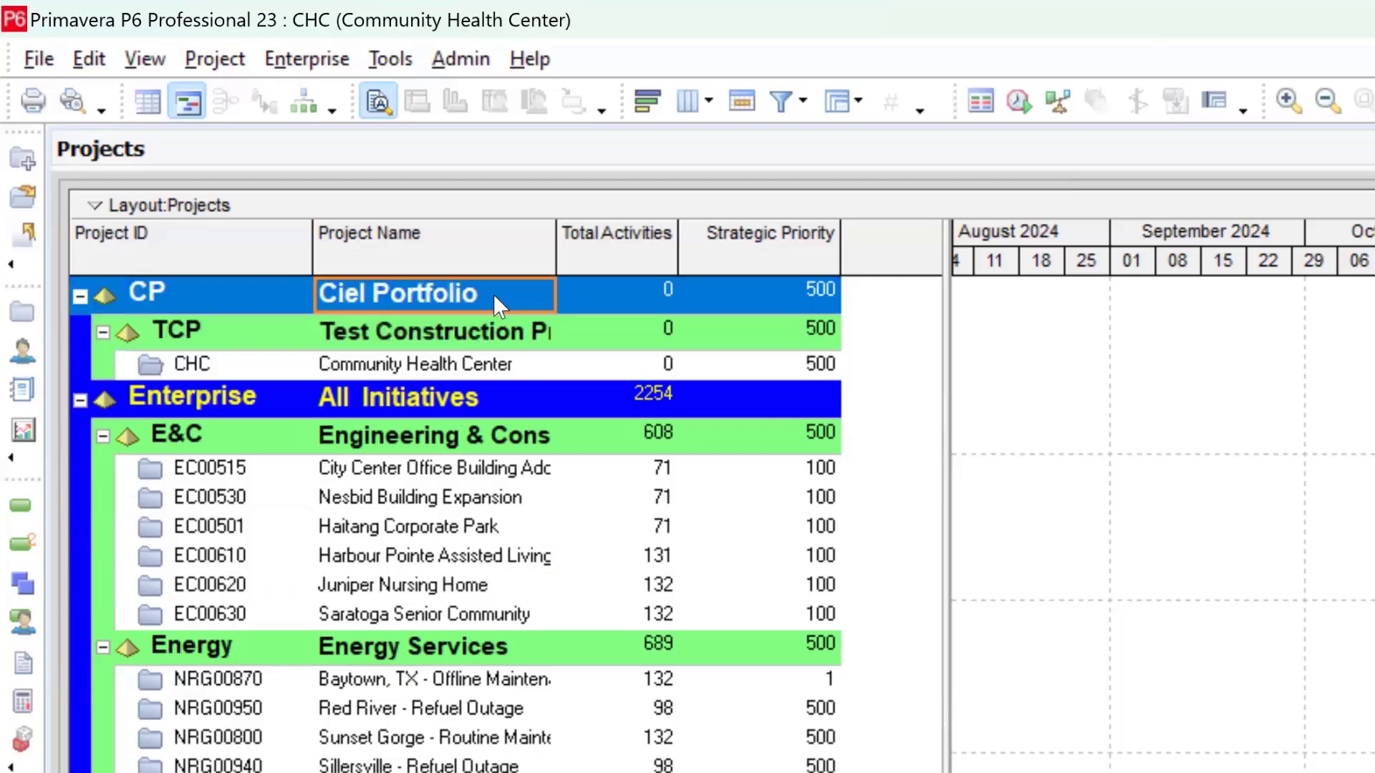